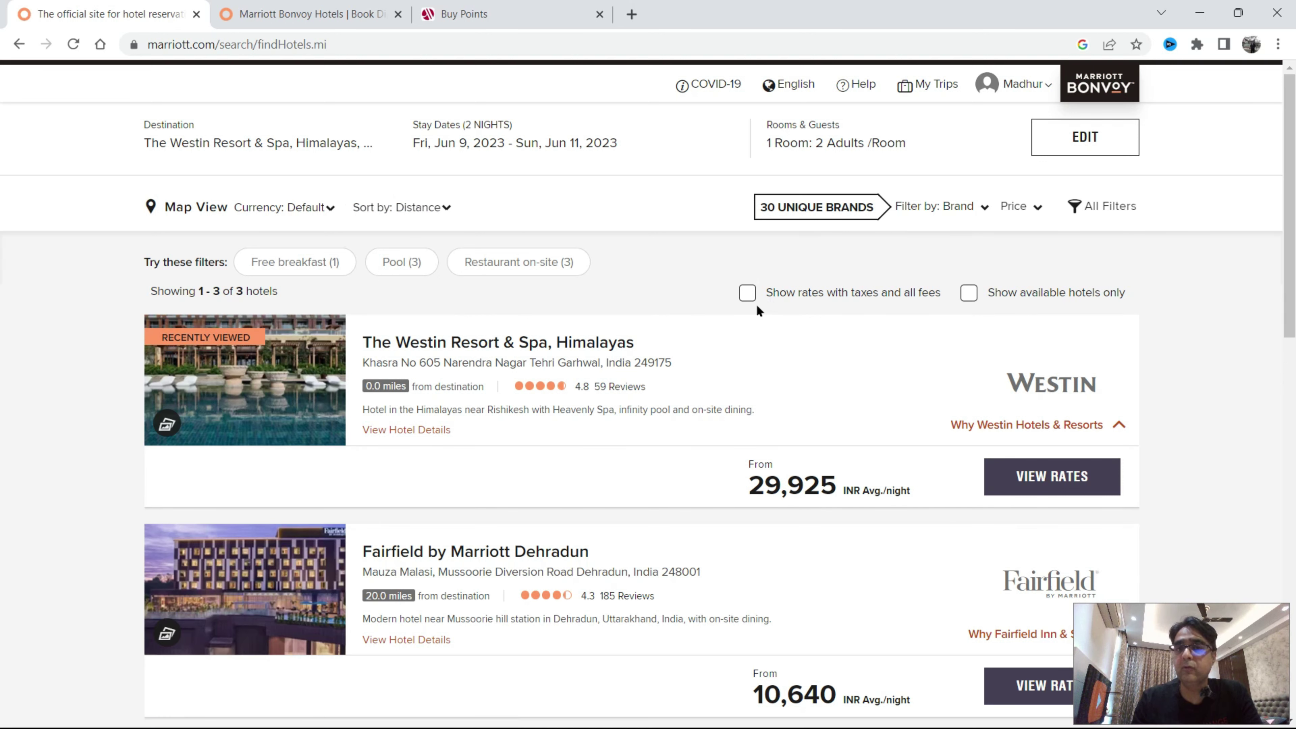
- Turn on the option to show rates including taxes and all fees
{"action": "left_click", "coordinate": [747, 294]}
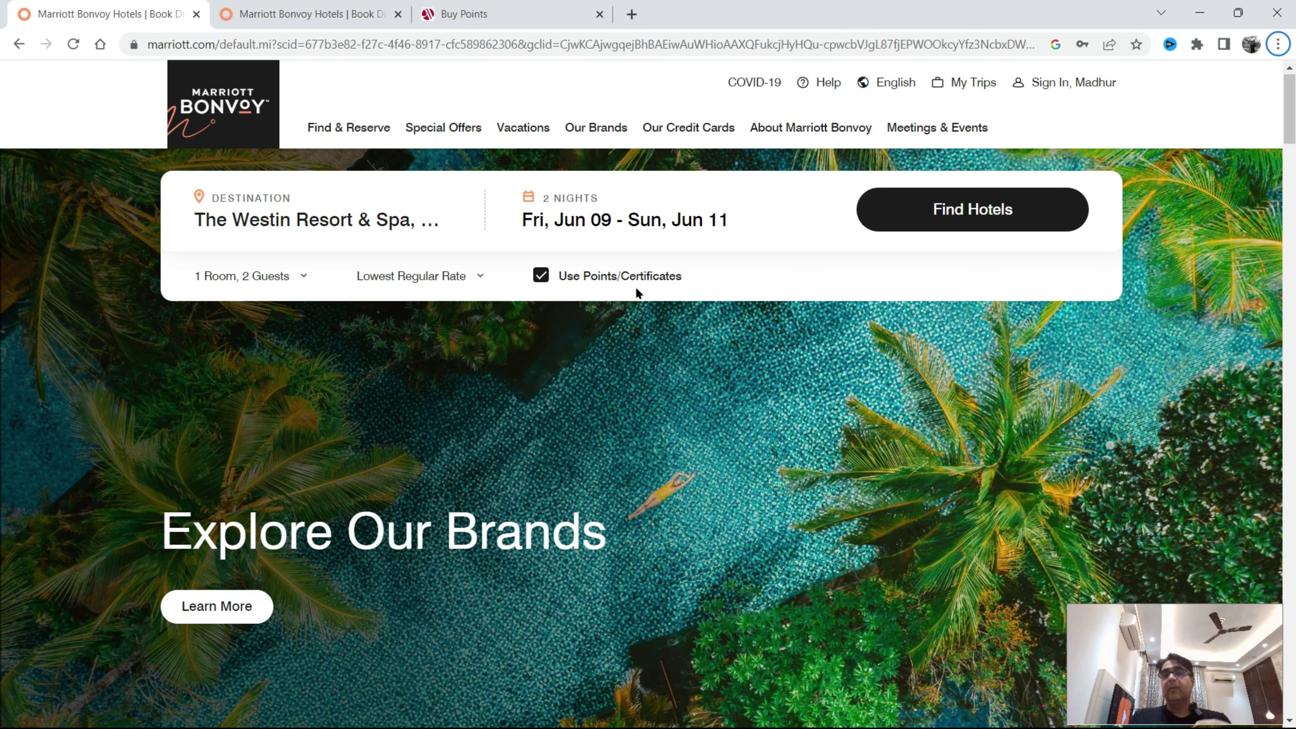
- Run the Westin Himalayas search for Jun 9–11 with points pricing
{"action": "left_click", "coordinate": [911, 210]}
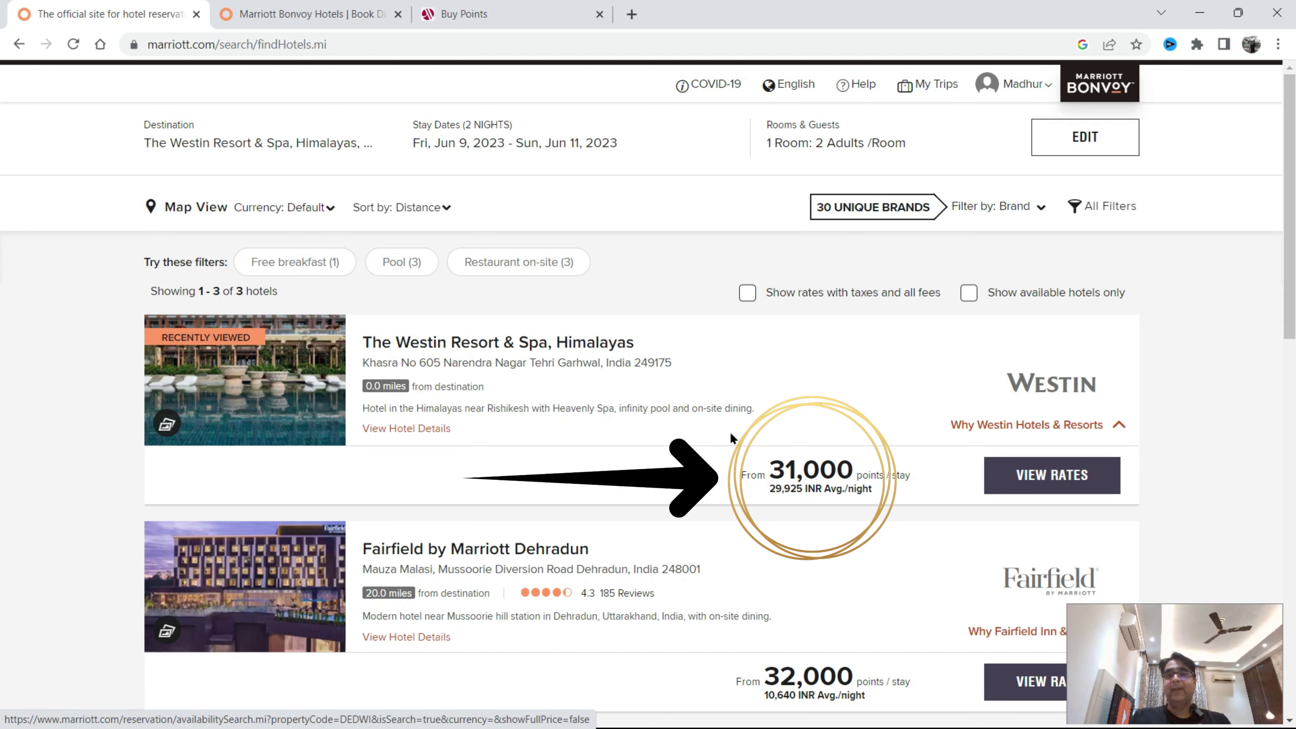
{"action": "left_click", "coordinate": [1017, 479]}
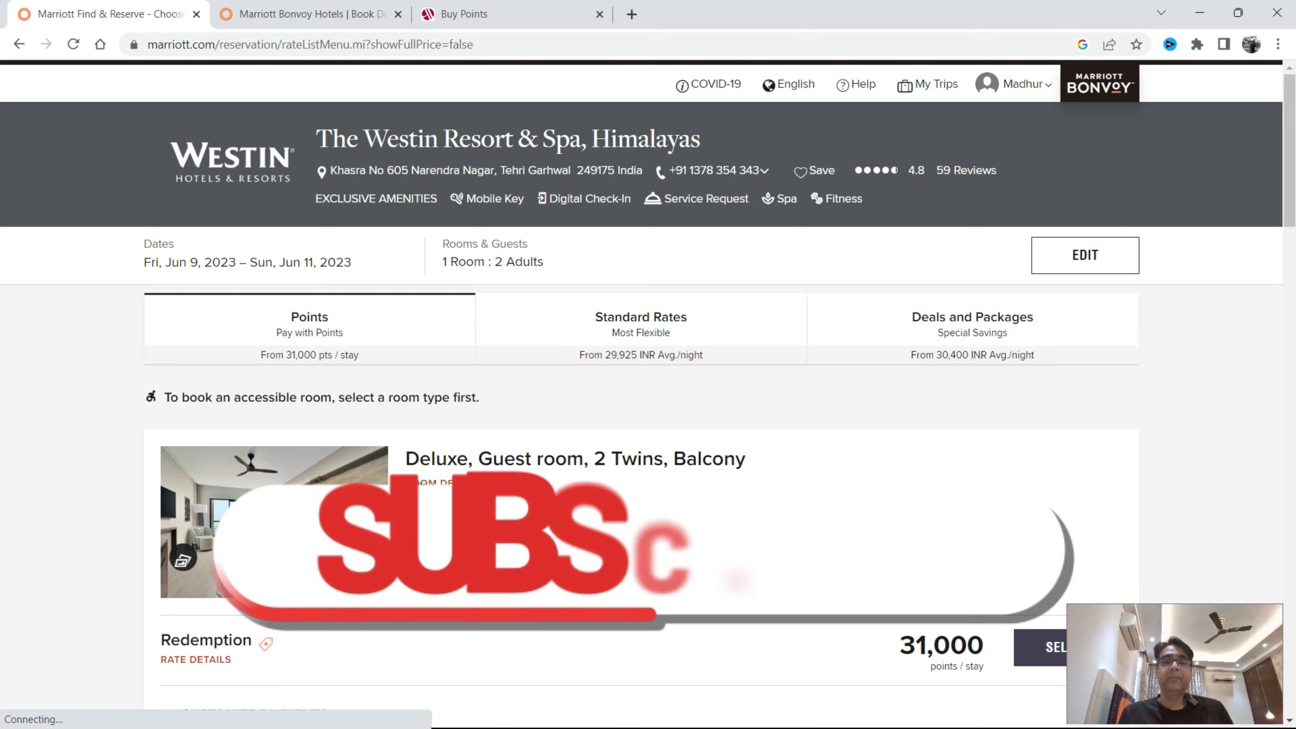
- Highlight the Skyline view room's 31,000-point price, then go to Excel's Points sheet
{"action": "scroll", "coordinate": [715, 485], "scroll_direction": "down", "scroll_amount": 5}
{"action": "scroll", "coordinate": [668, 470], "scroll_direction": "down", "scroll_amount": 4}
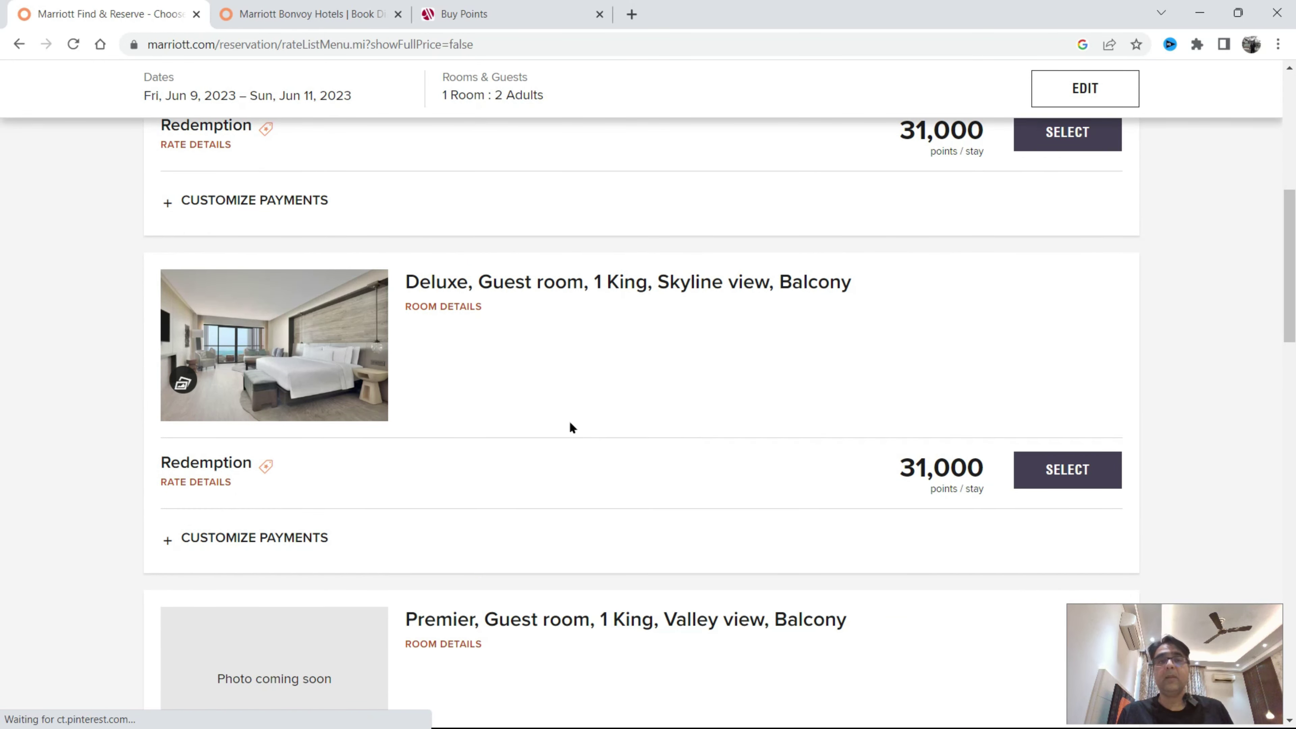
{"action": "triple_click", "coordinate": [627, 282]}
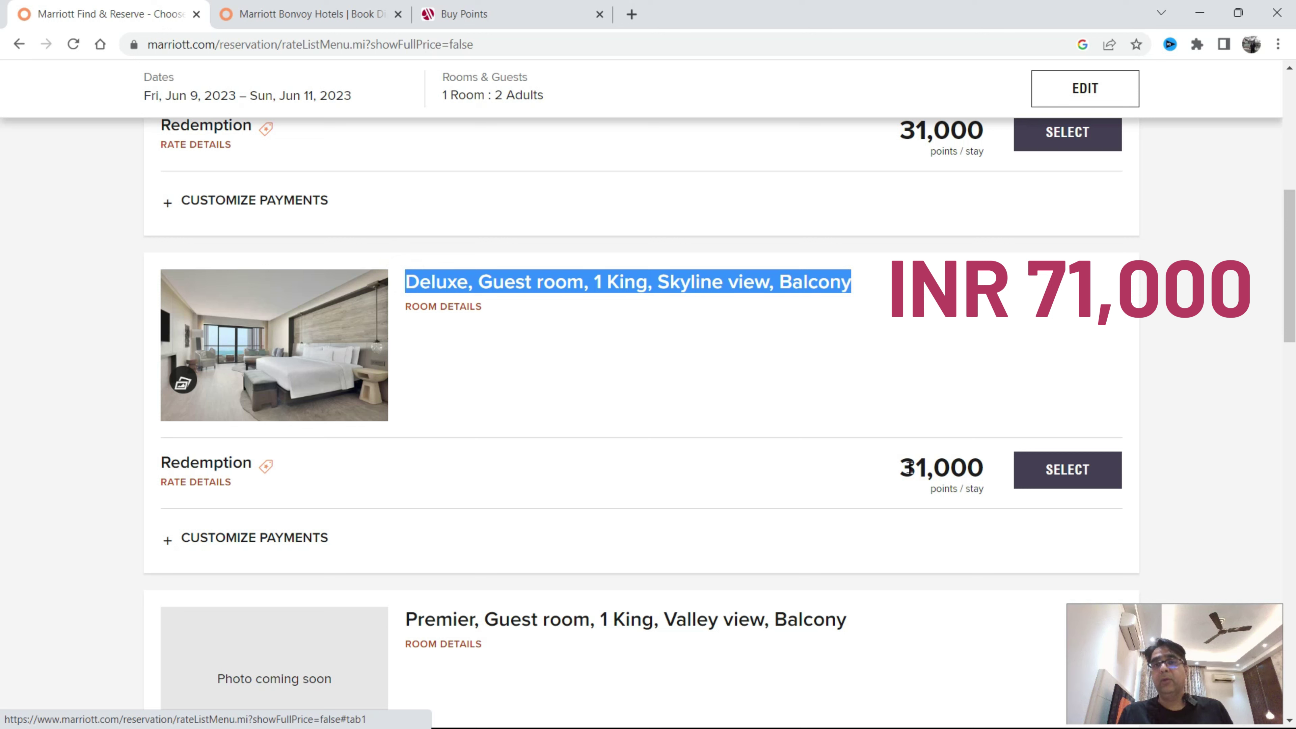
{"action": "left_click_drag", "start_coordinate": [899, 468], "coordinate": [984, 467]}
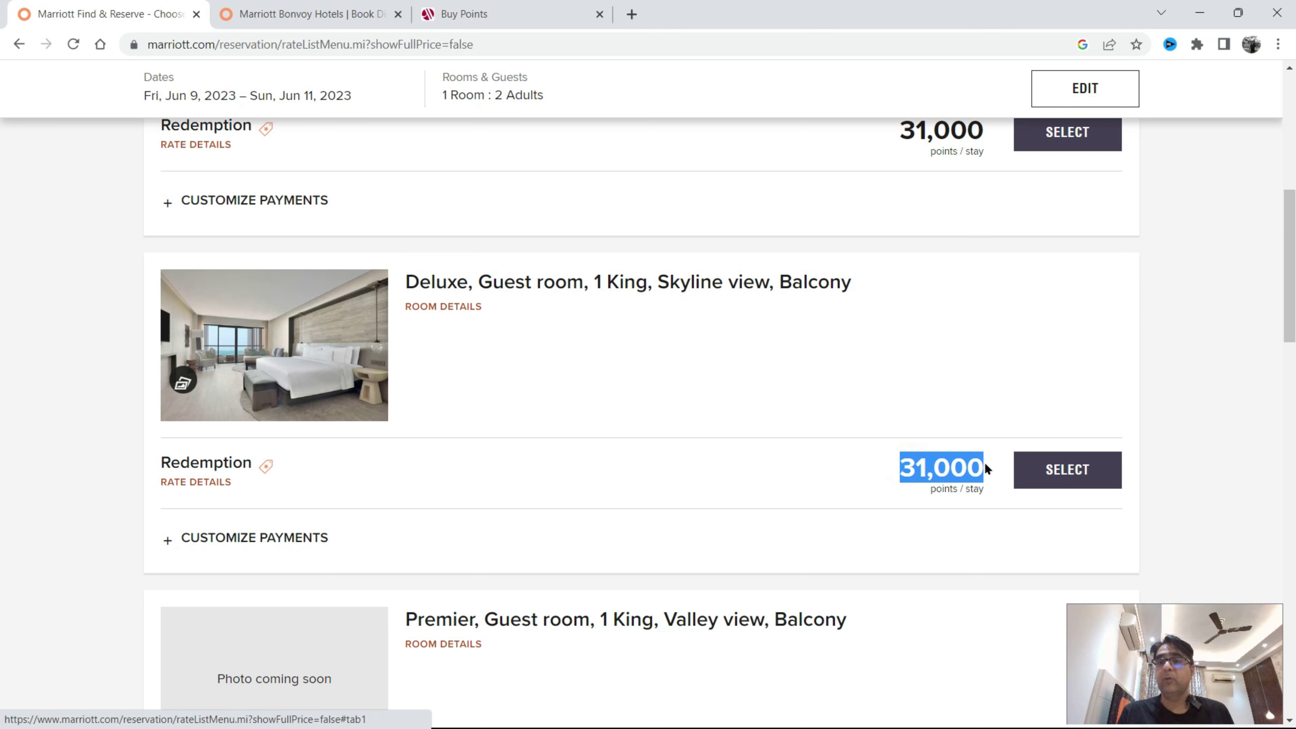
{"action": "left_click", "coordinate": [463, 14]}
{"action": "left_click", "coordinate": [439, 459]}
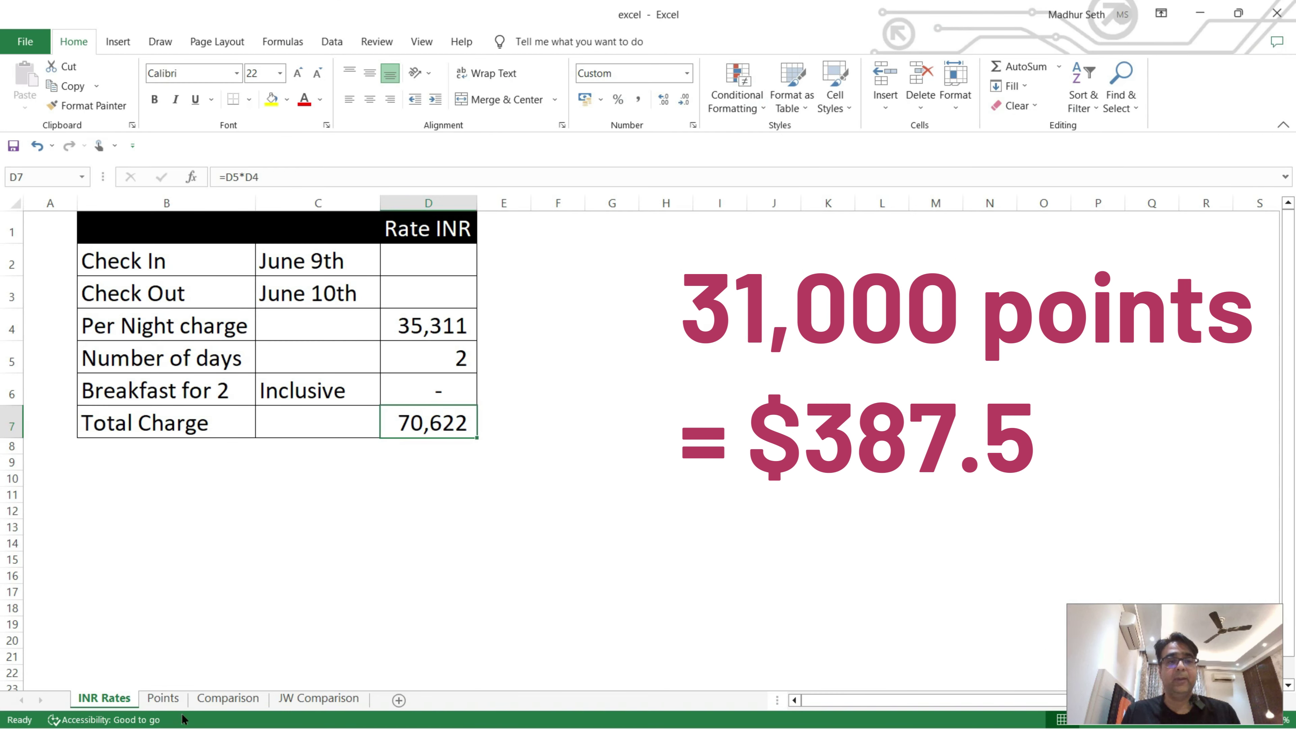
{"action": "left_click", "coordinate": [163, 698]}
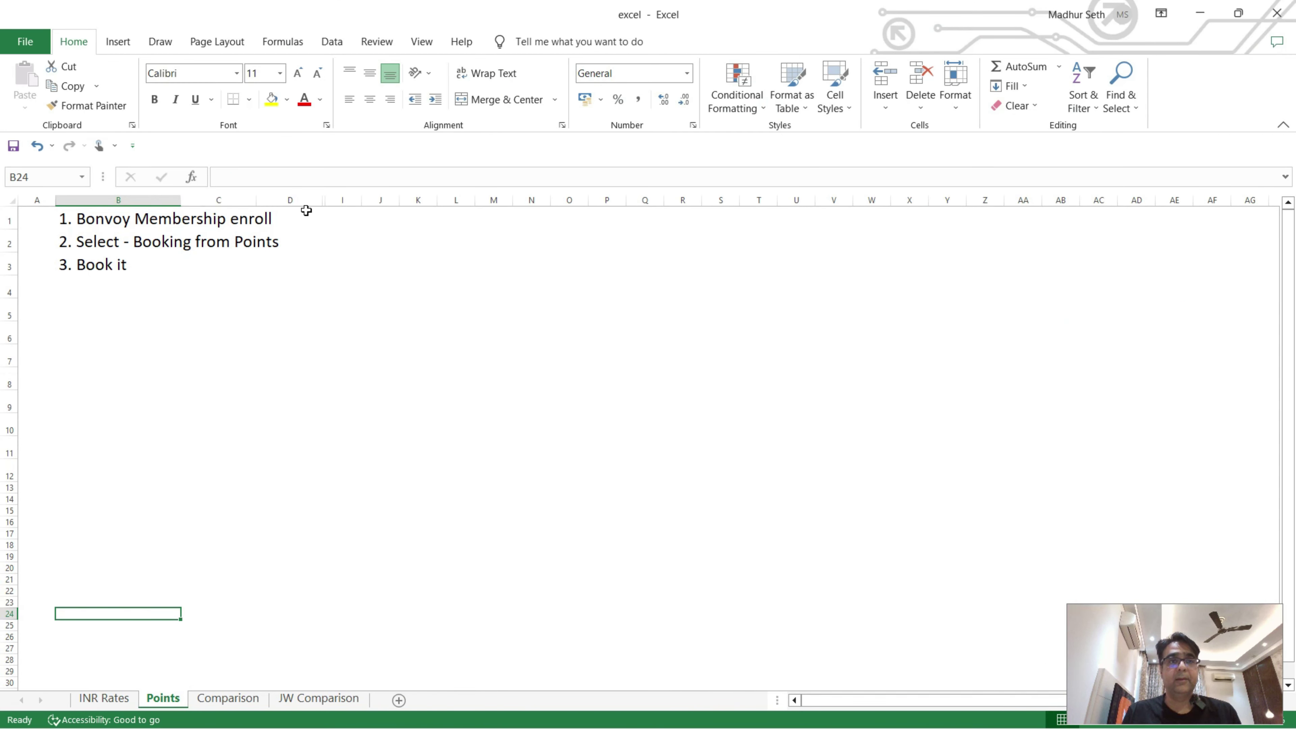
- Unhide the hidden columns between C and D on the Points sheet
{"action": "left_click_drag", "start_coordinate": [233, 201], "coordinate": [301, 203]}
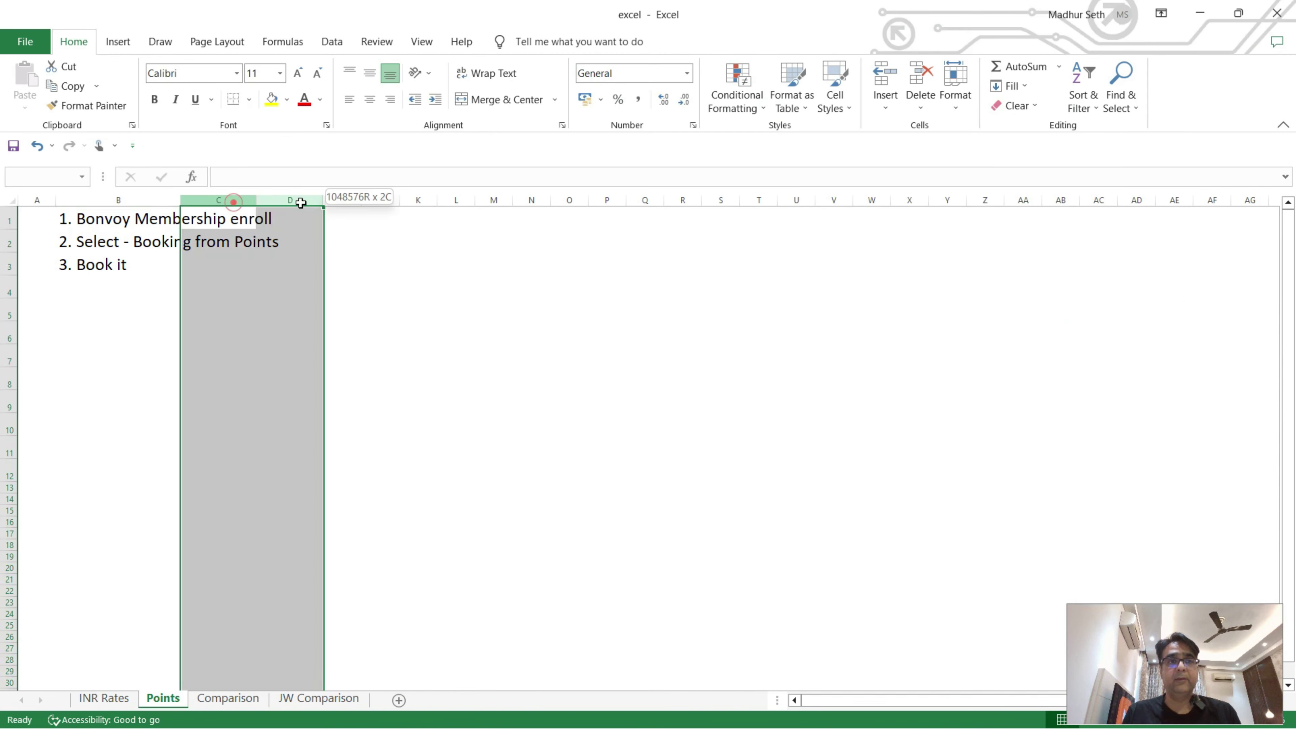
{"action": "left_click_drag", "start_coordinate": [301, 203], "coordinate": [418, 199]}
{"action": "right_click", "coordinate": [418, 200]}
{"action": "left_click", "coordinate": [449, 485]}
{"action": "left_click", "coordinate": [729, 426]}
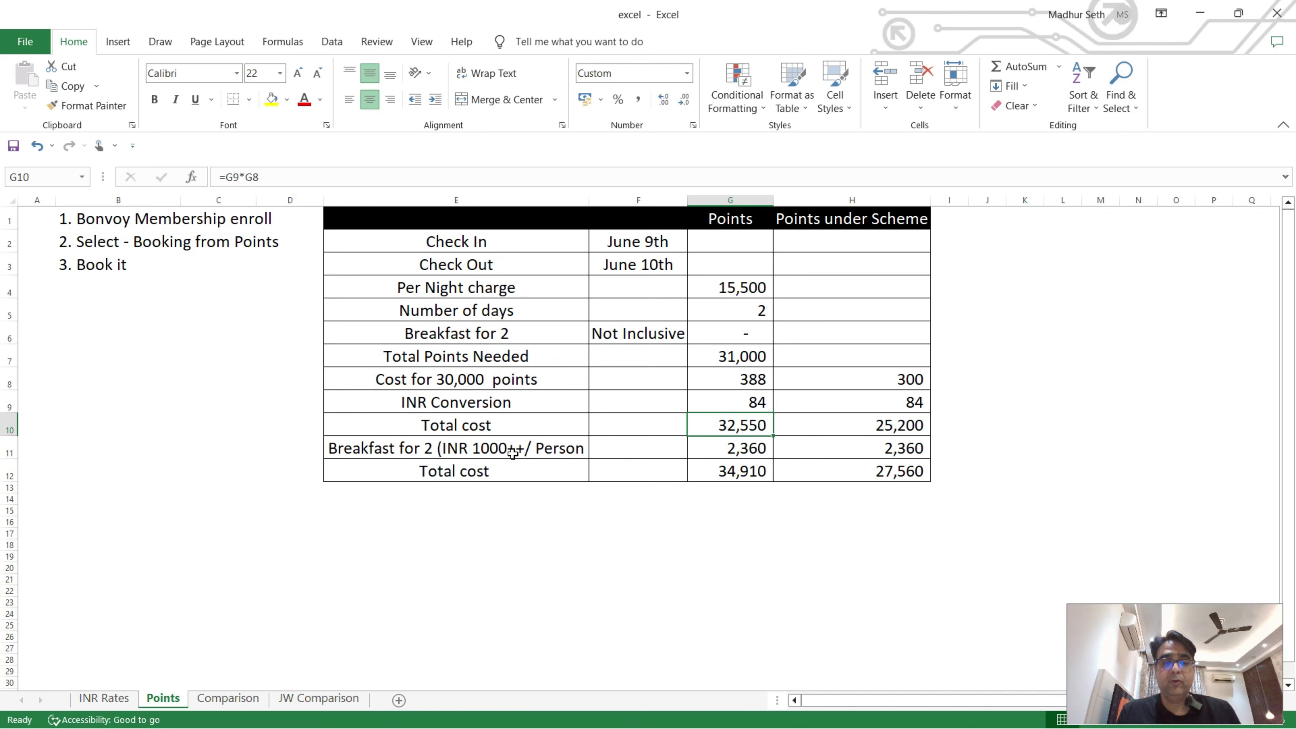
- Clear the highlighted 31,000 price on the Westin rates, then inspect the 34,910 total in G12
{"action": "key", "text": "alt+Tab"}
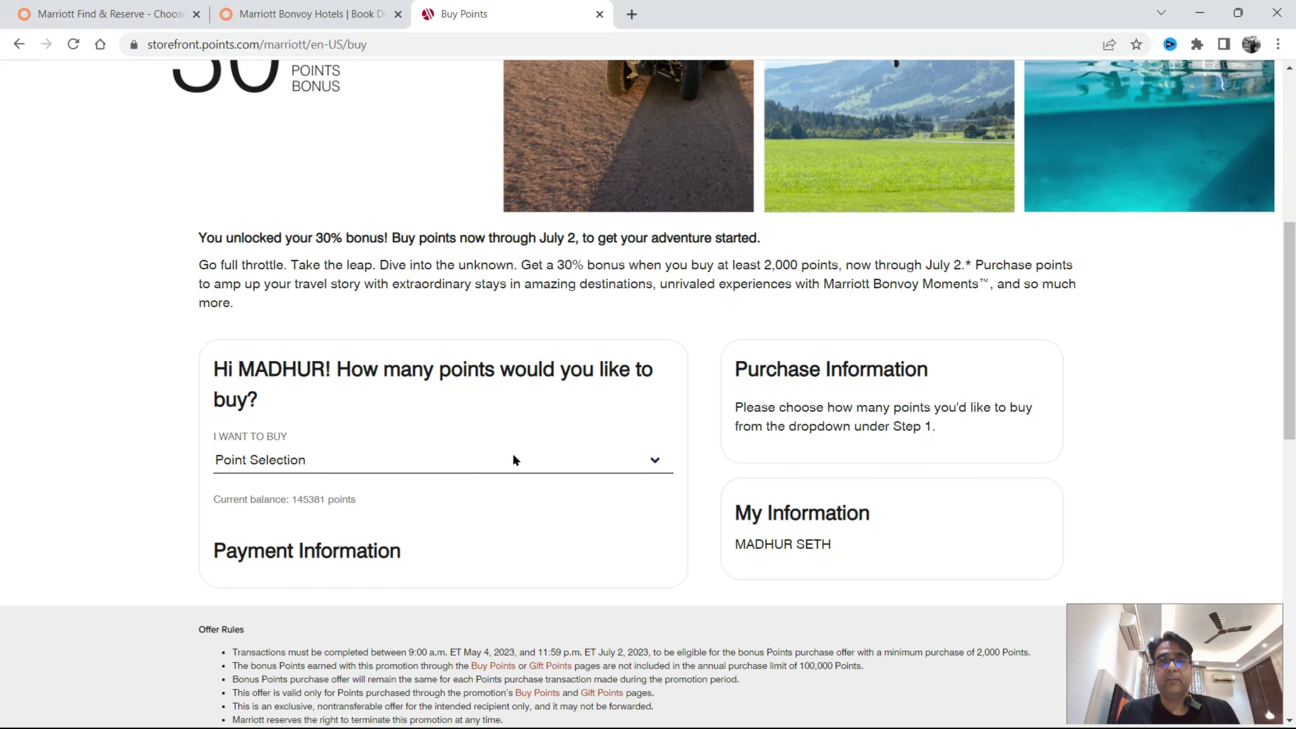
{"action": "left_click", "coordinate": [235, 10]}
{"action": "left_click", "coordinate": [117, 10]}
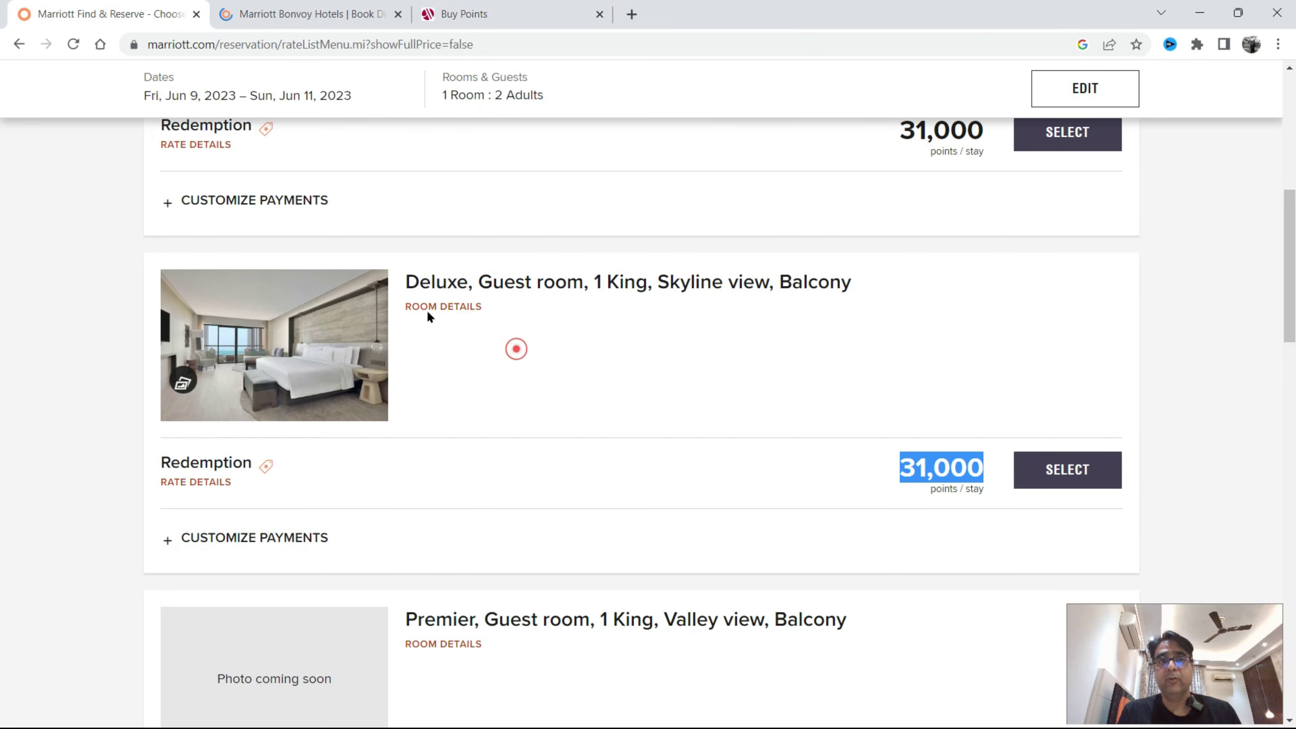
{"action": "left_click", "coordinate": [517, 351]}
{"action": "key", "text": "alt+Tab"}
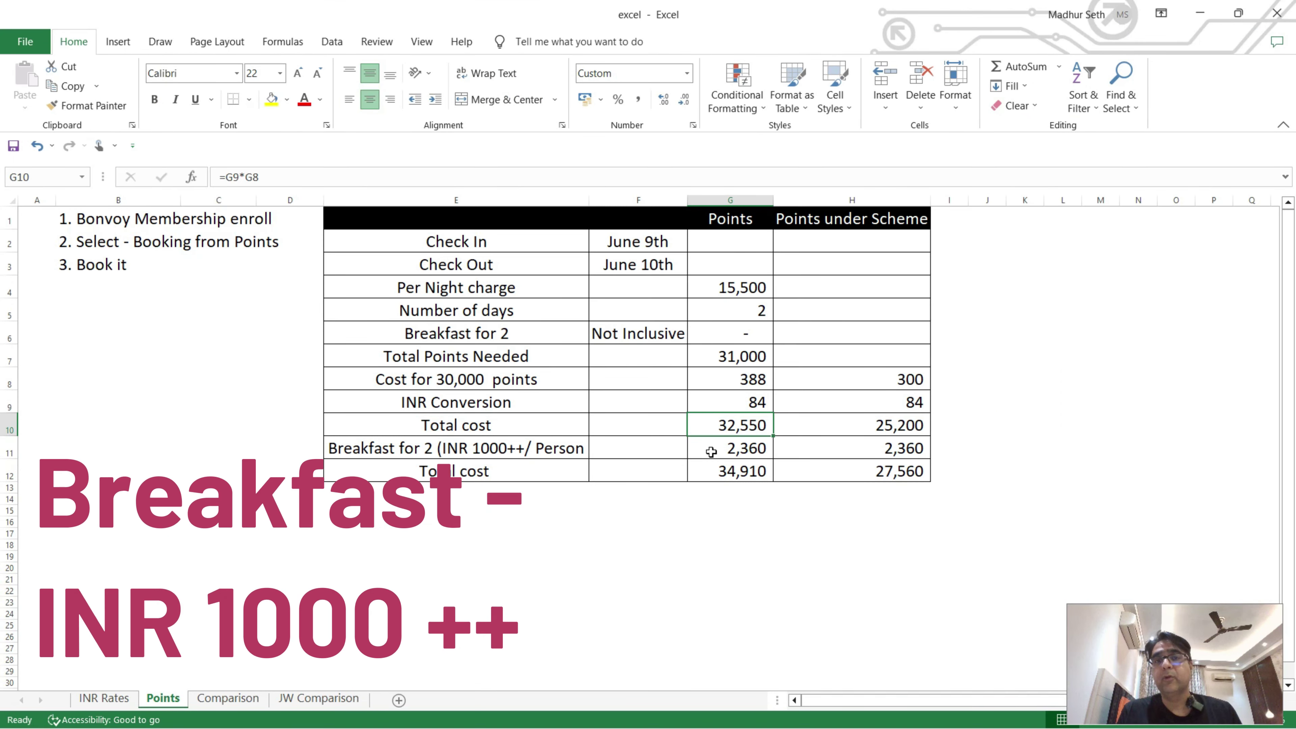
{"action": "key", "text": "Down"}
{"action": "key", "text": "Left"}
{"action": "key", "text": "Left"}
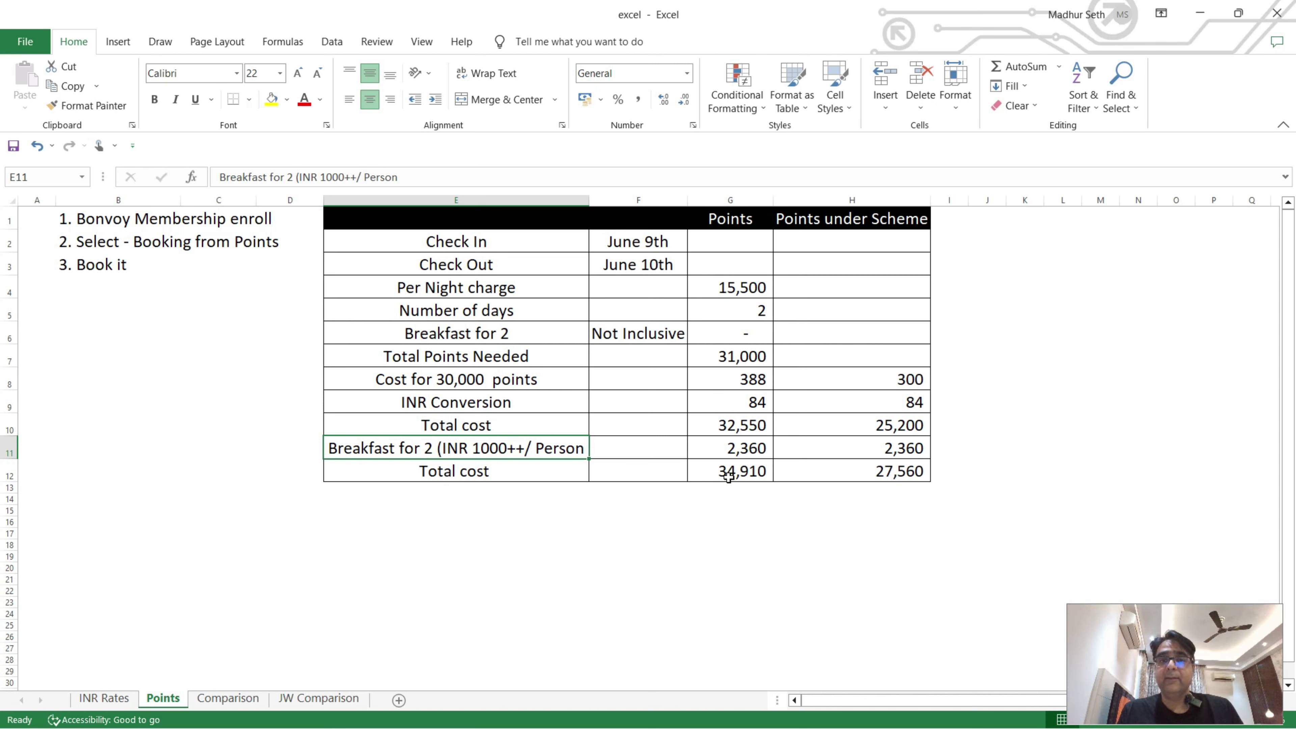
{"action": "left_click", "coordinate": [744, 476]}
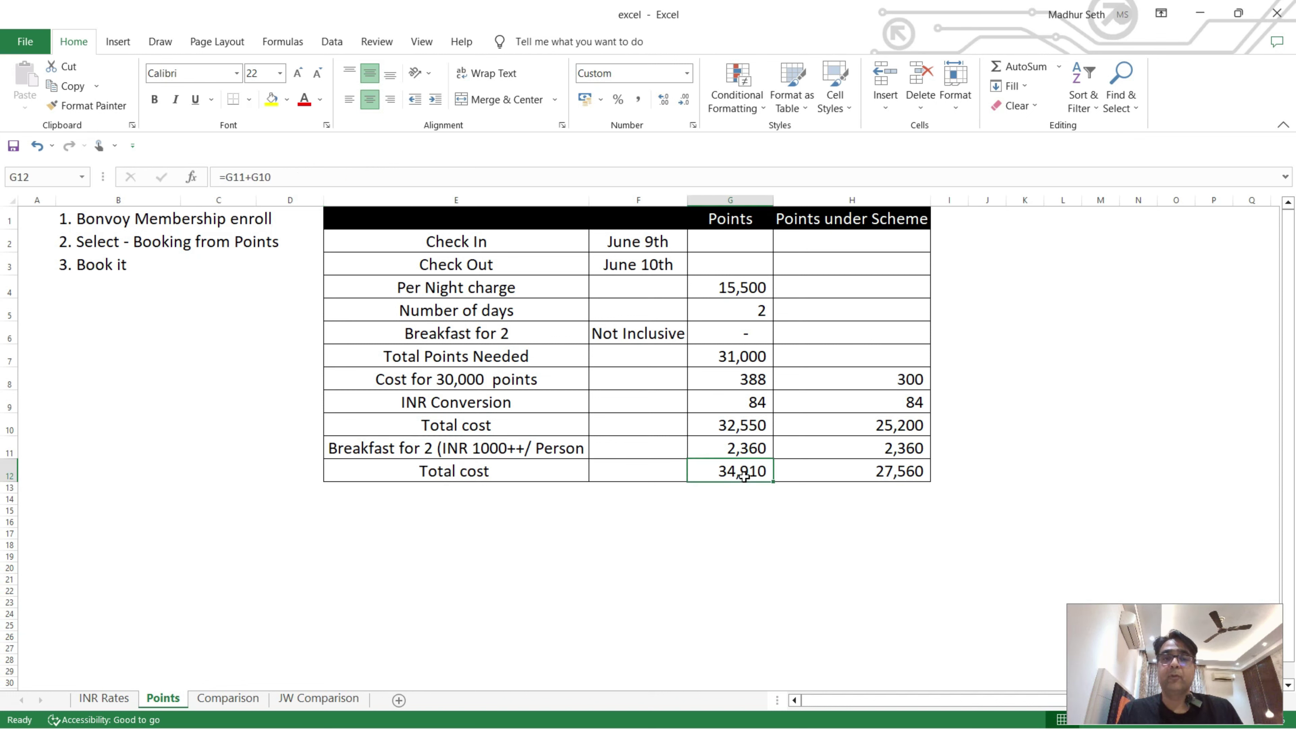
{"action": "key", "text": "alt+Tab"}
- Confirm on Buy Points that 24,000 + 7,200 bonus points cost $300.00, then return to Excel
{"action": "left_click", "coordinate": [477, 14]}
{"action": "scroll", "coordinate": [348, 240], "scroll_direction": "up", "scroll_amount": 3}
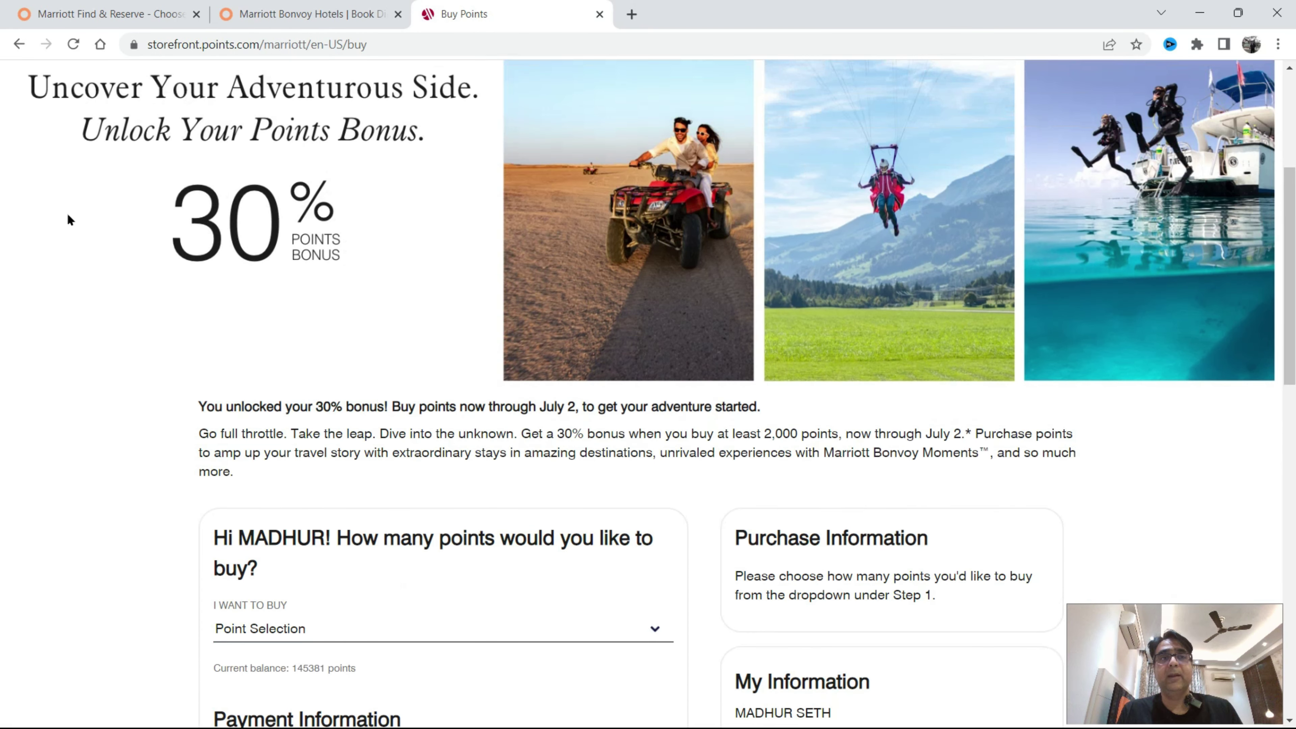
{"action": "left_click_drag", "start_coordinate": [160, 210], "coordinate": [217, 232]}
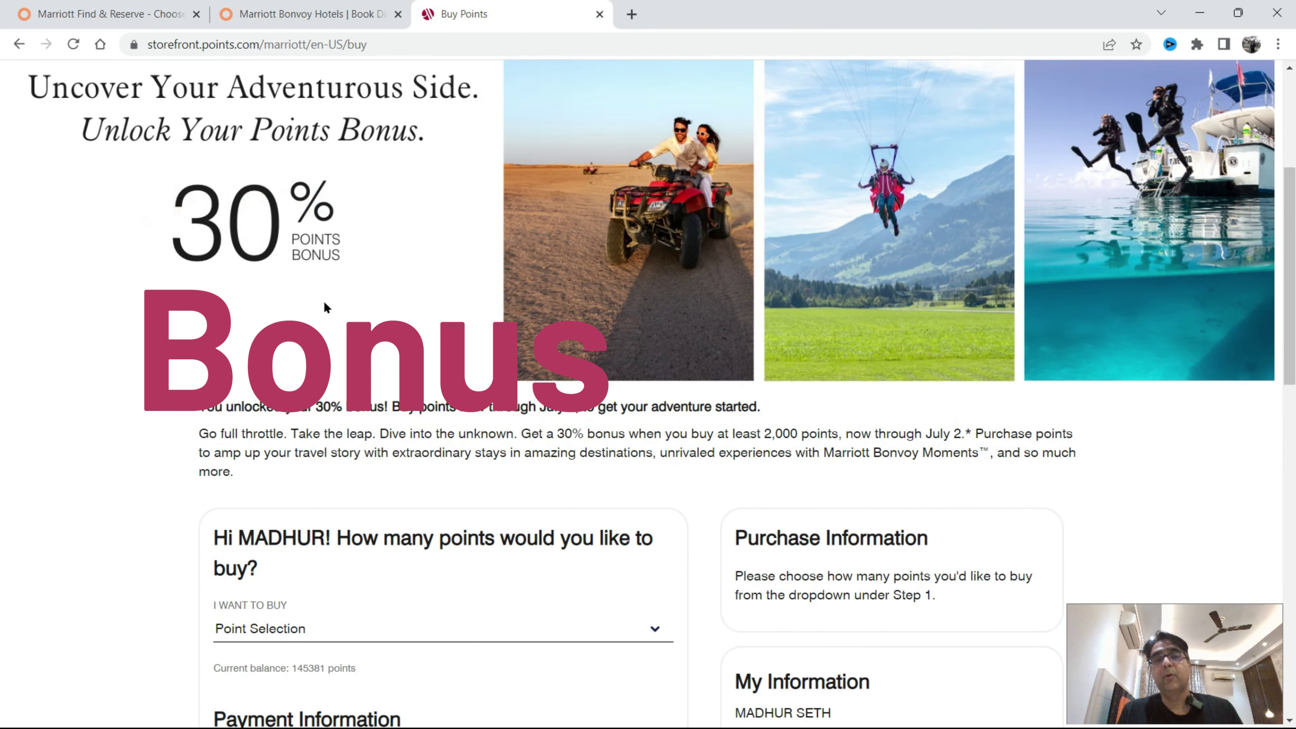
{"action": "scroll", "coordinate": [326, 308], "scroll_direction": "down", "scroll_amount": 3}
{"action": "left_click", "coordinate": [438, 460]}
{"action": "scroll", "coordinate": [346, 212], "scroll_direction": "down", "scroll_amount": 5}
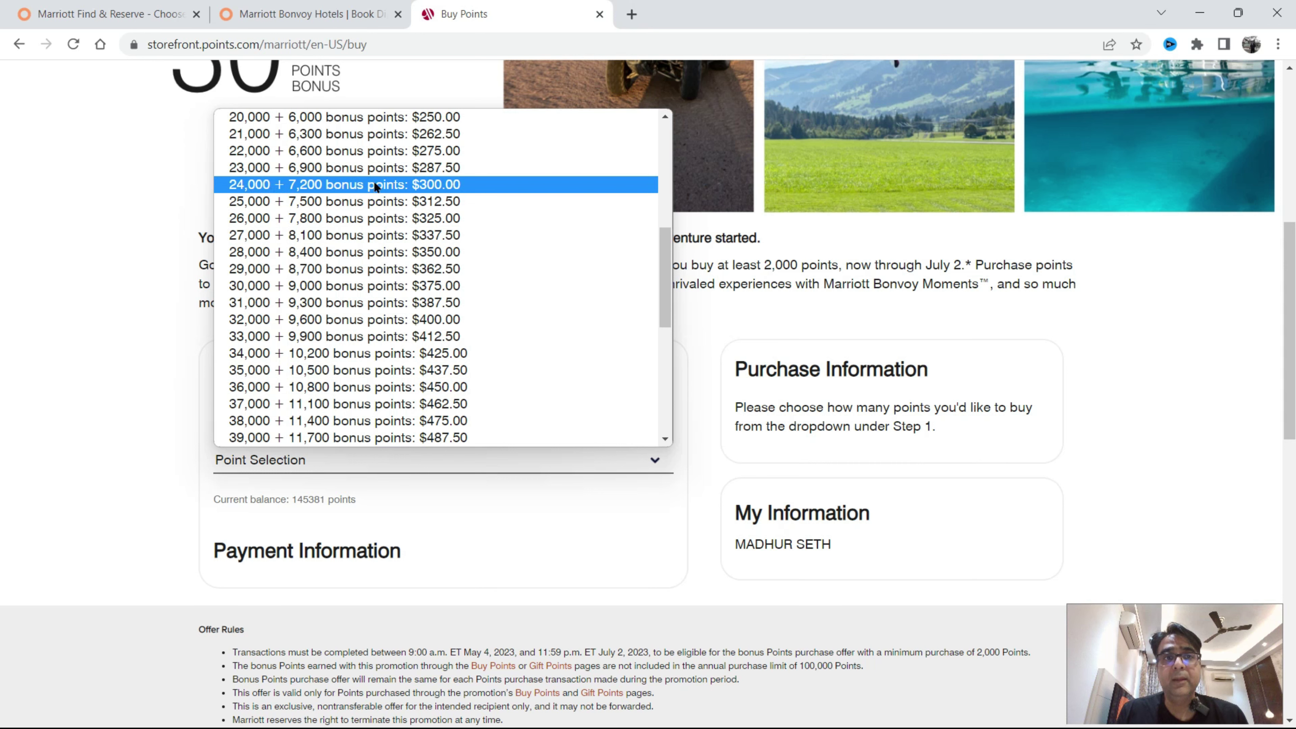
{"action": "key", "text": "alt+Tab"}
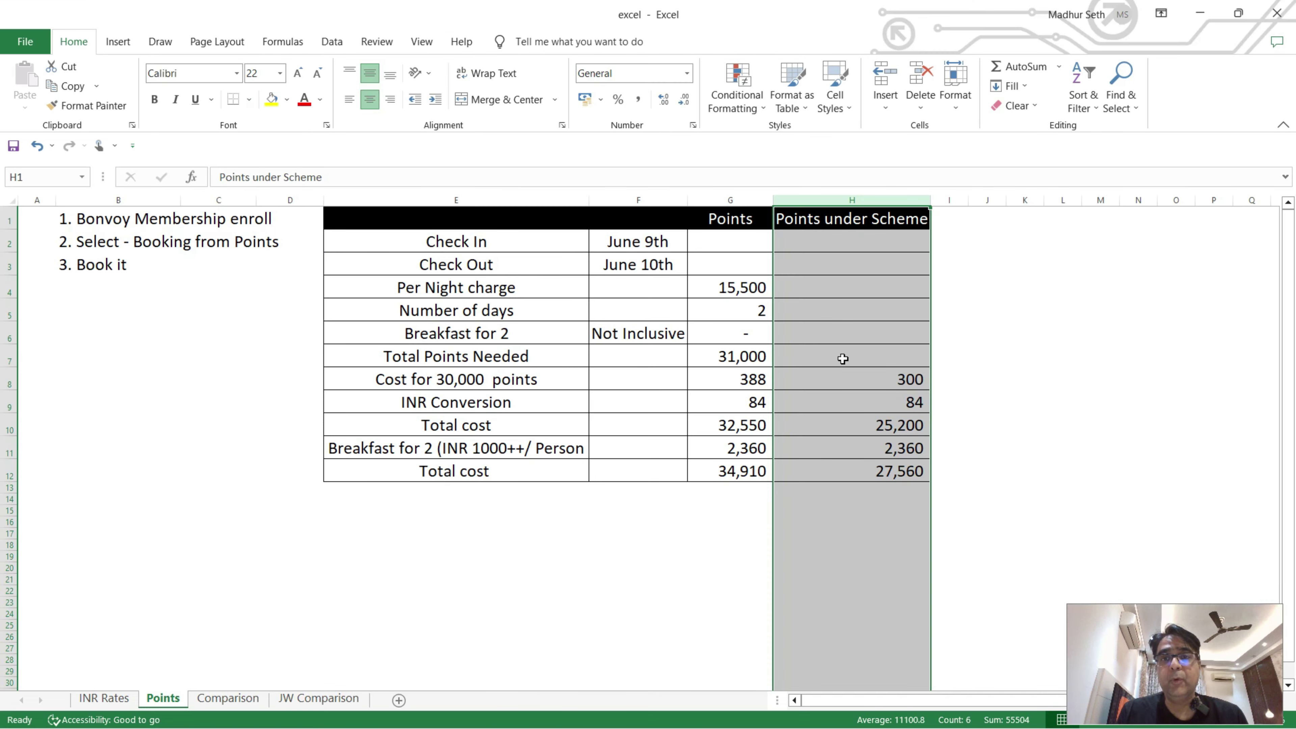
- Inspect the Points under Scheme cells (300 cost, 27,560 total), then go to the Comparison sheet
{"action": "left_click", "coordinate": [843, 358]}
{"action": "left_click", "coordinate": [865, 386]}
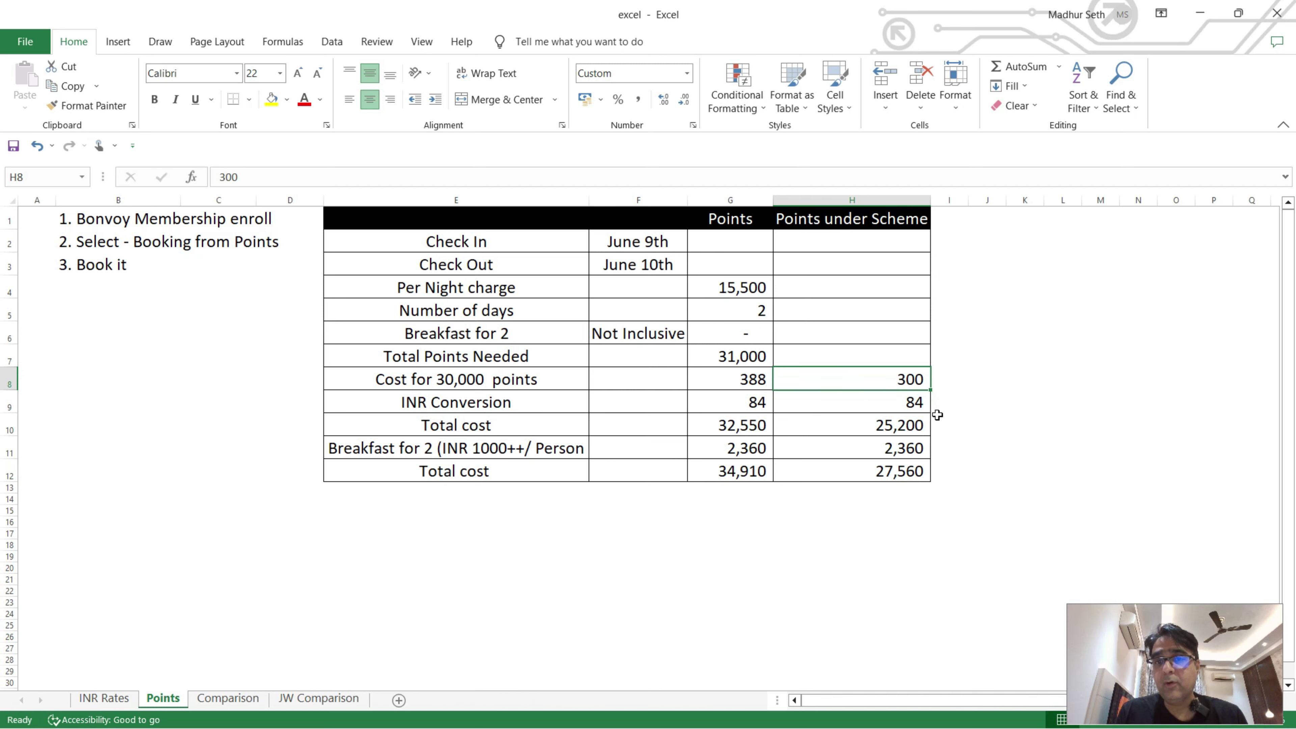
{"action": "left_click", "coordinate": [935, 442]}
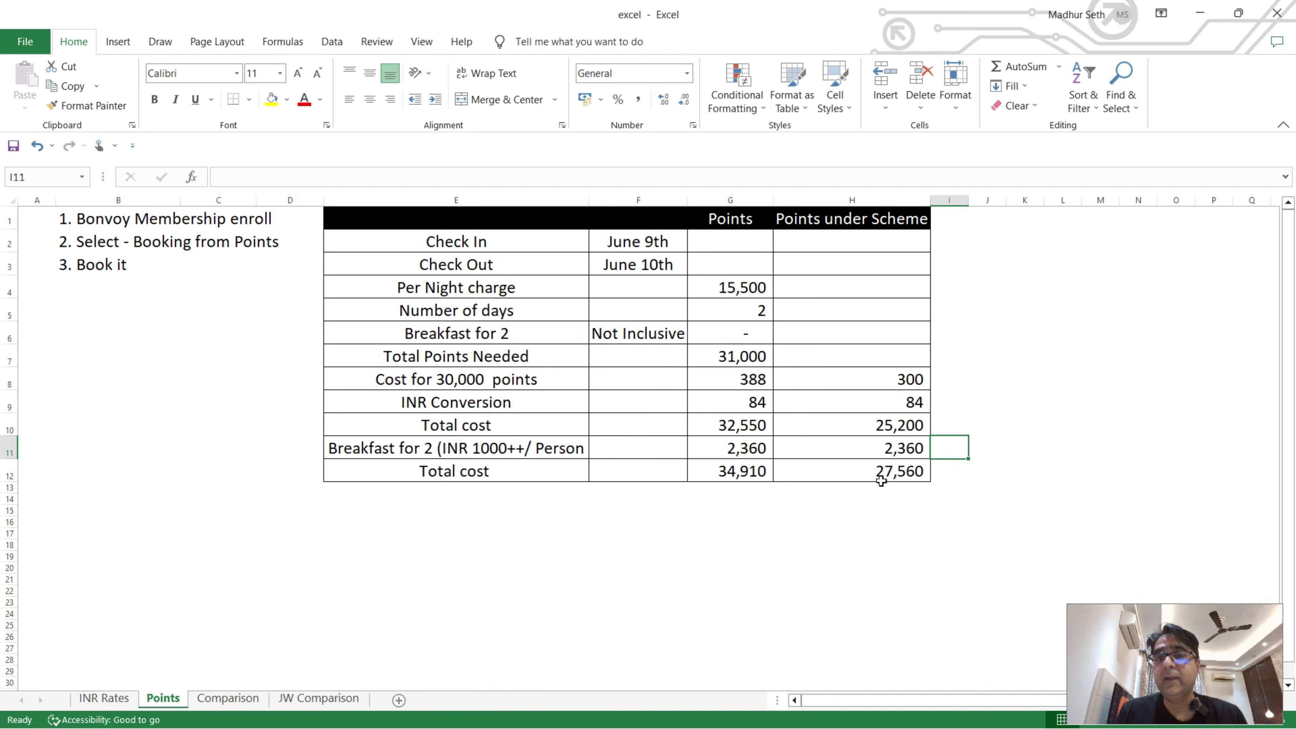
{"action": "left_click", "coordinate": [894, 487]}
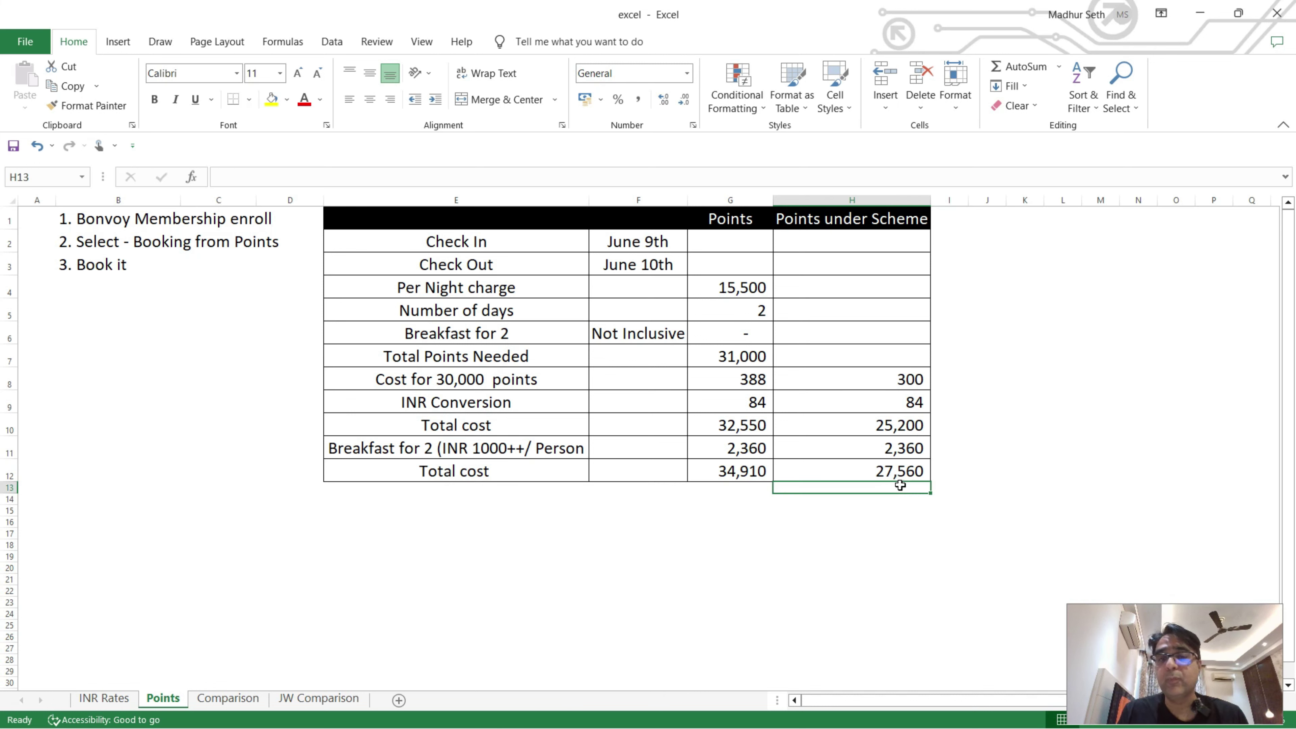
{"action": "left_click", "coordinate": [225, 698]}
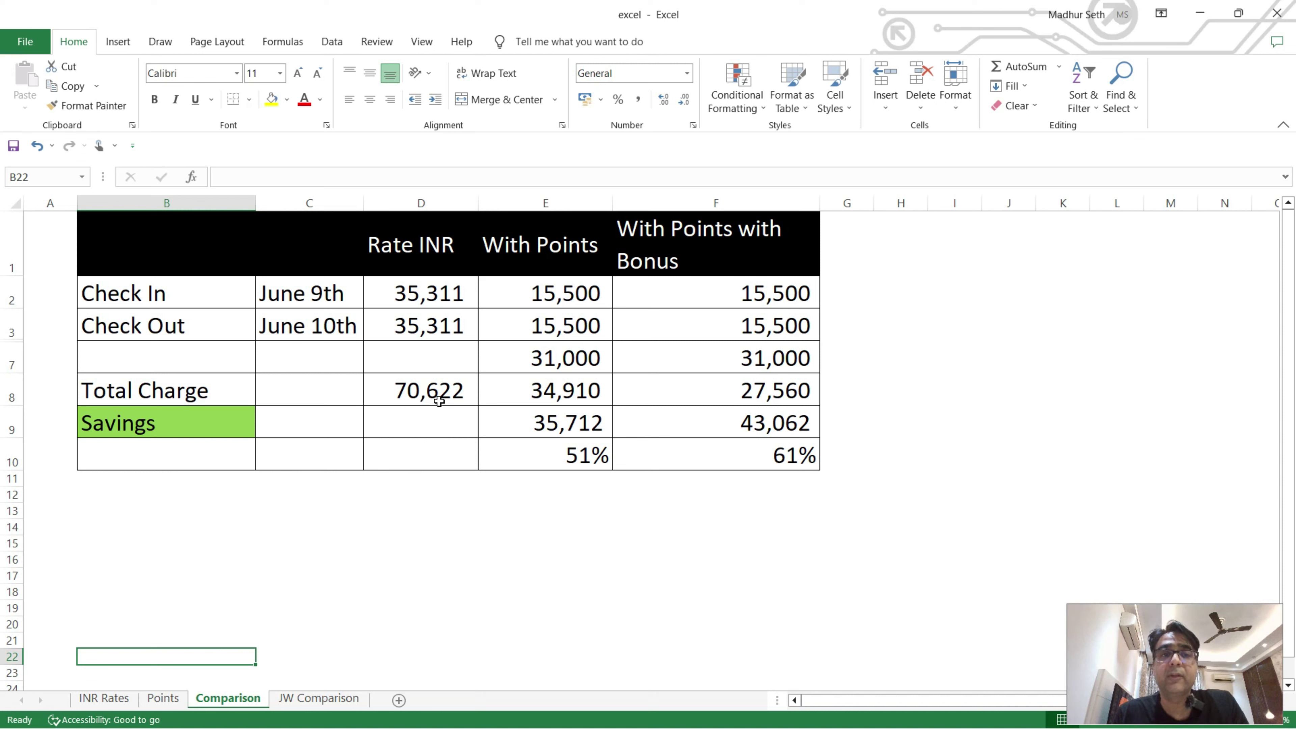
- Inspect the 70,622 cash SUM in D8, the Points!H12 total in F8, and the 61% F9/D8 saving
{"action": "left_click", "coordinate": [440, 401]}
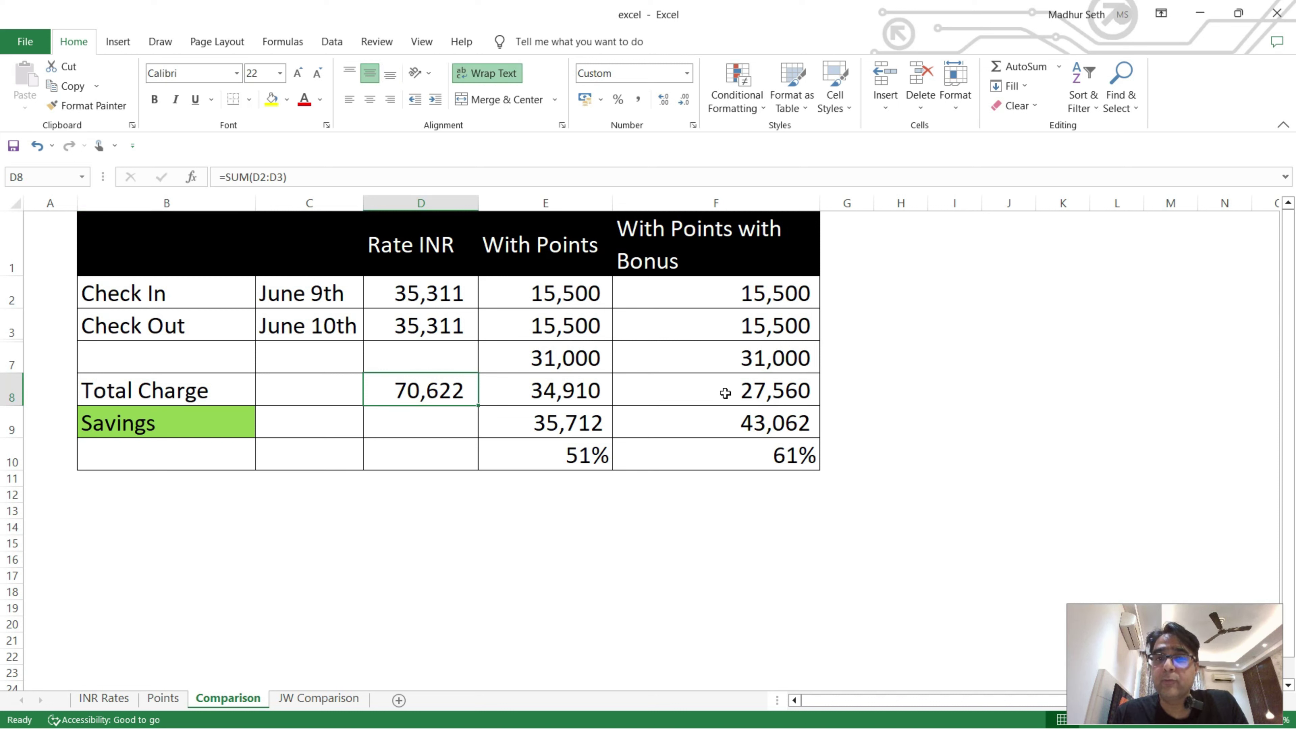
{"action": "left_click", "coordinate": [710, 401]}
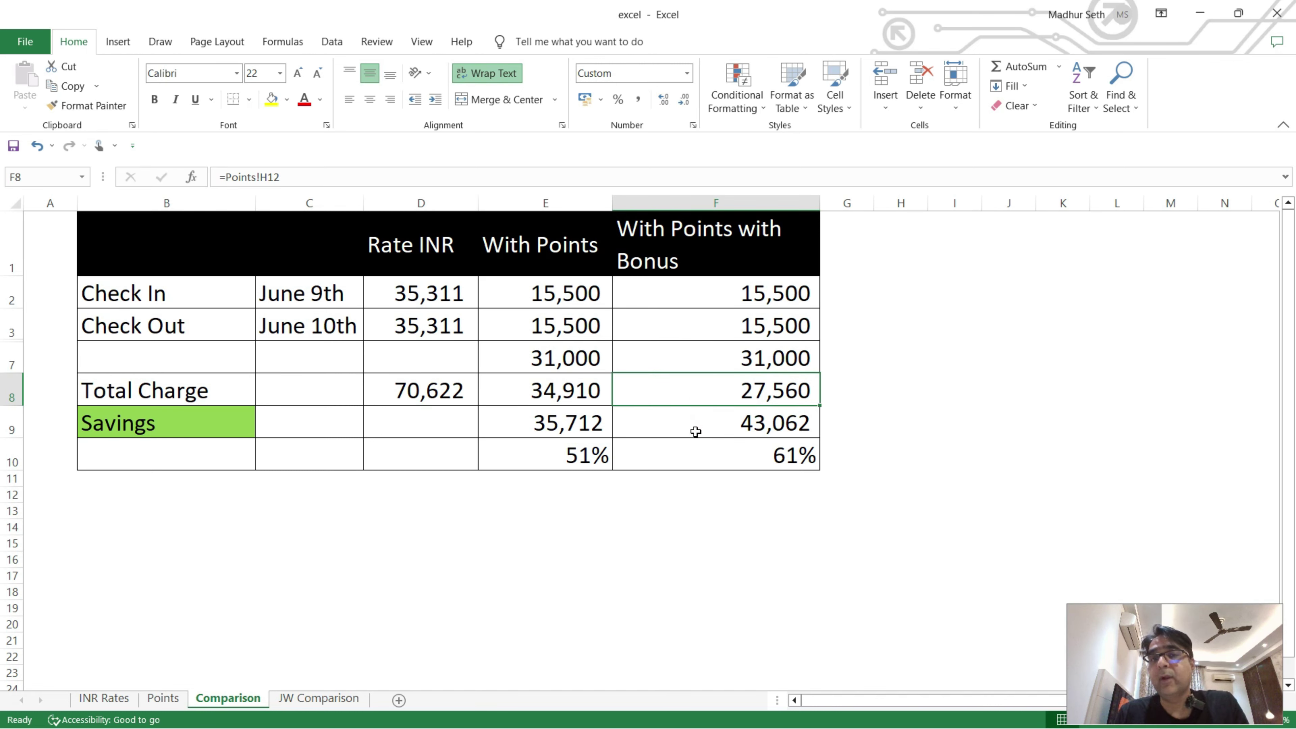
{"action": "left_click", "coordinate": [705, 451]}
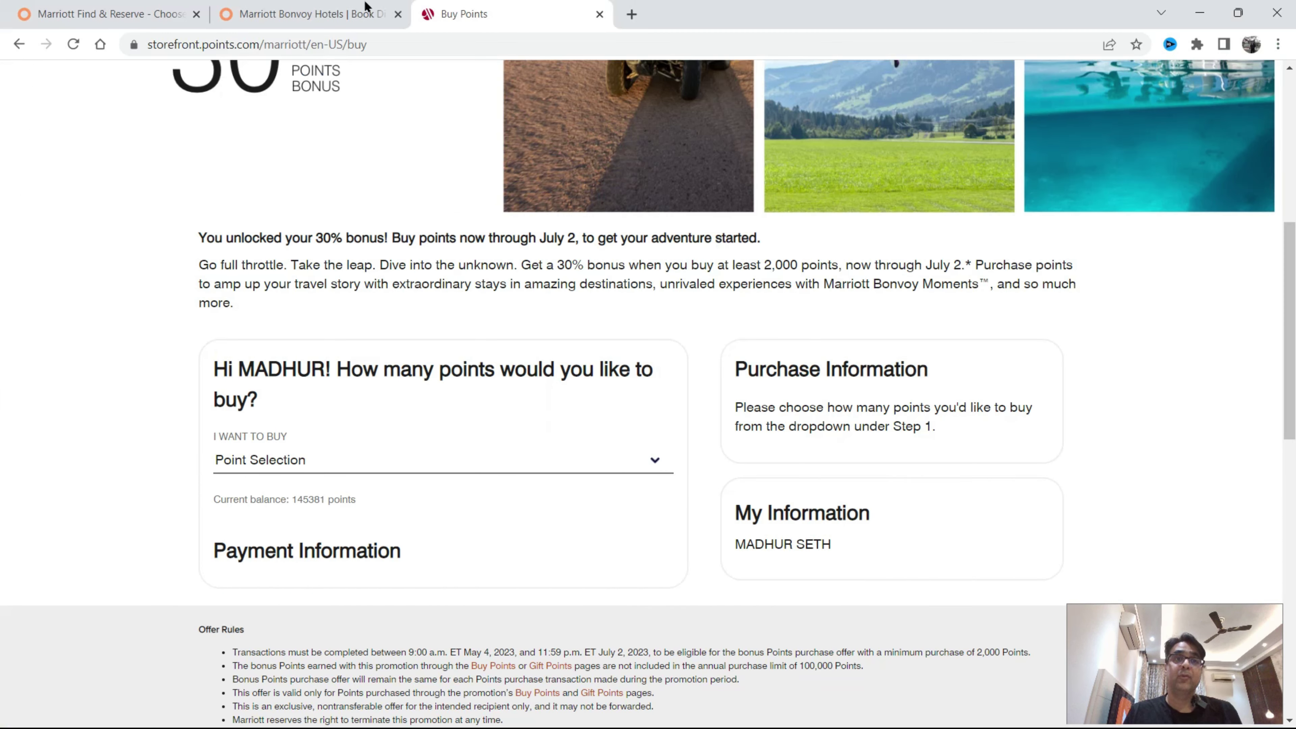
- Replace the destination with JW Marriott Mussoorie and search its Jun 9–11 rates
{"action": "left_click", "coordinate": [307, 14]}
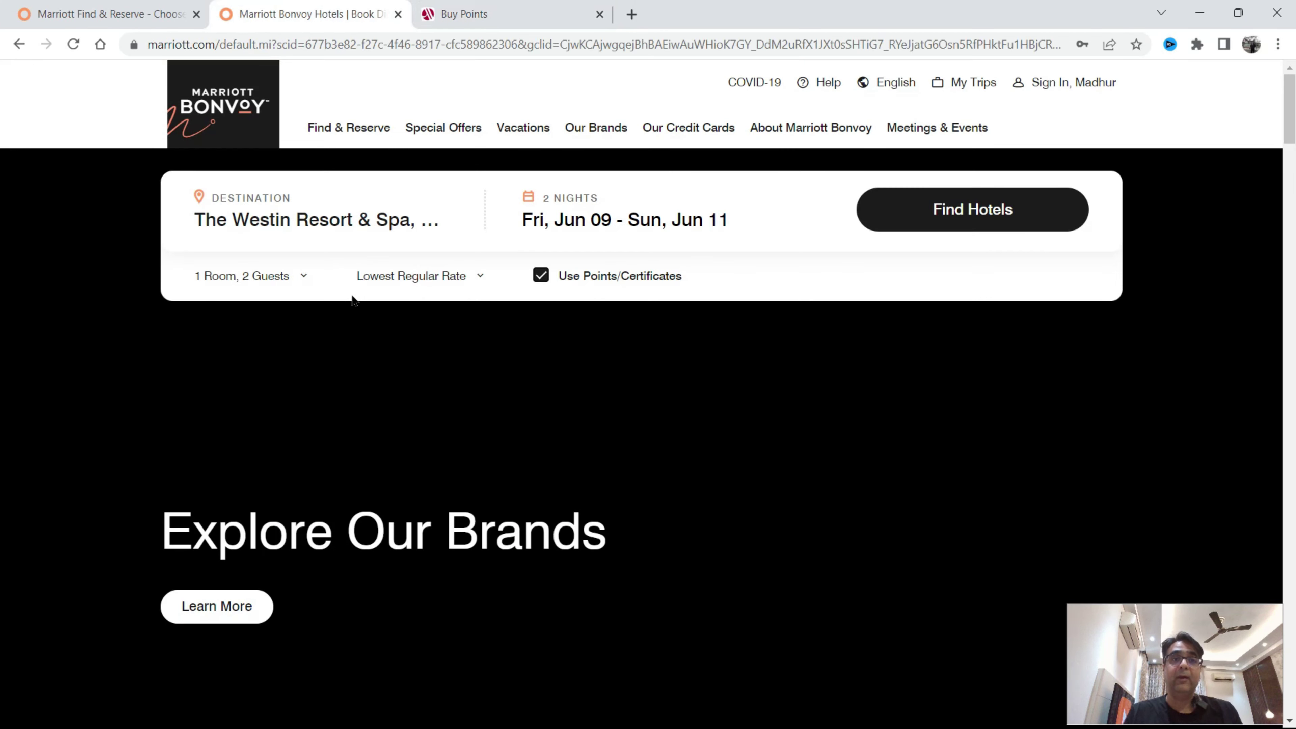
{"action": "left_click", "coordinate": [341, 225]}
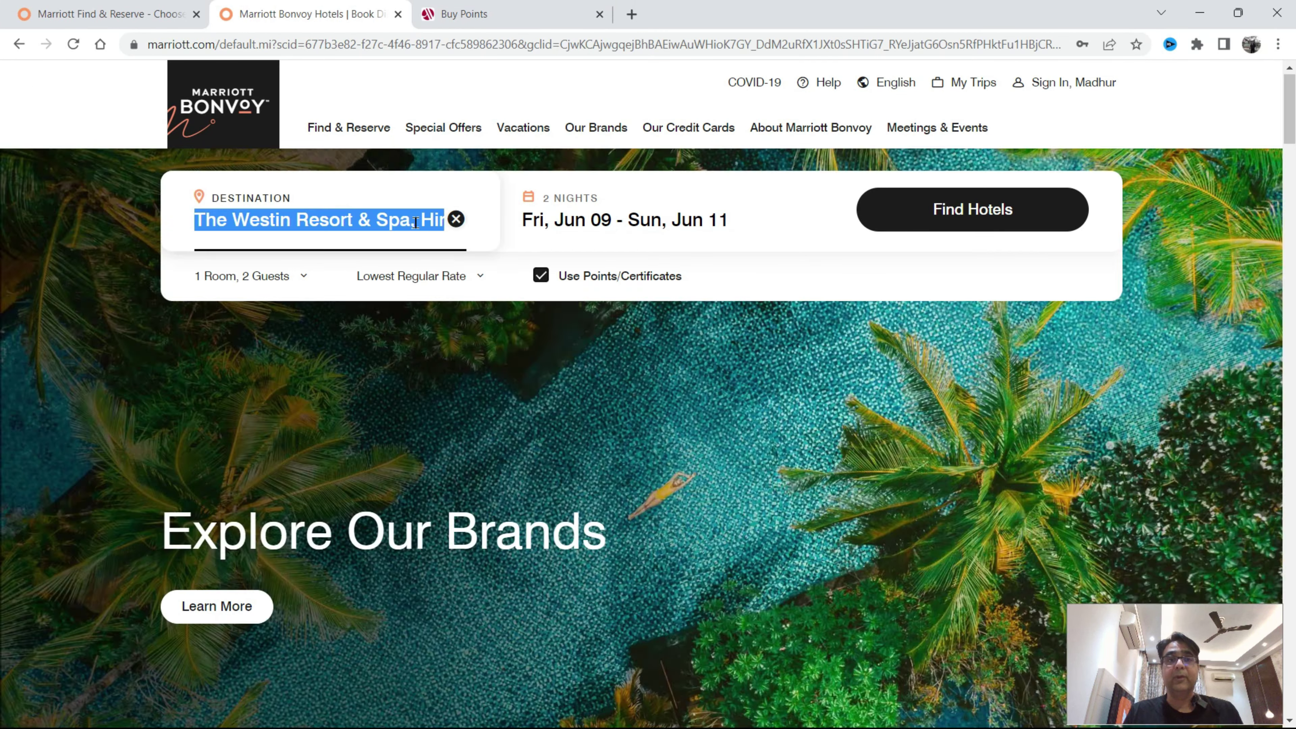
{"action": "type", "text": "jw marriott muss"}
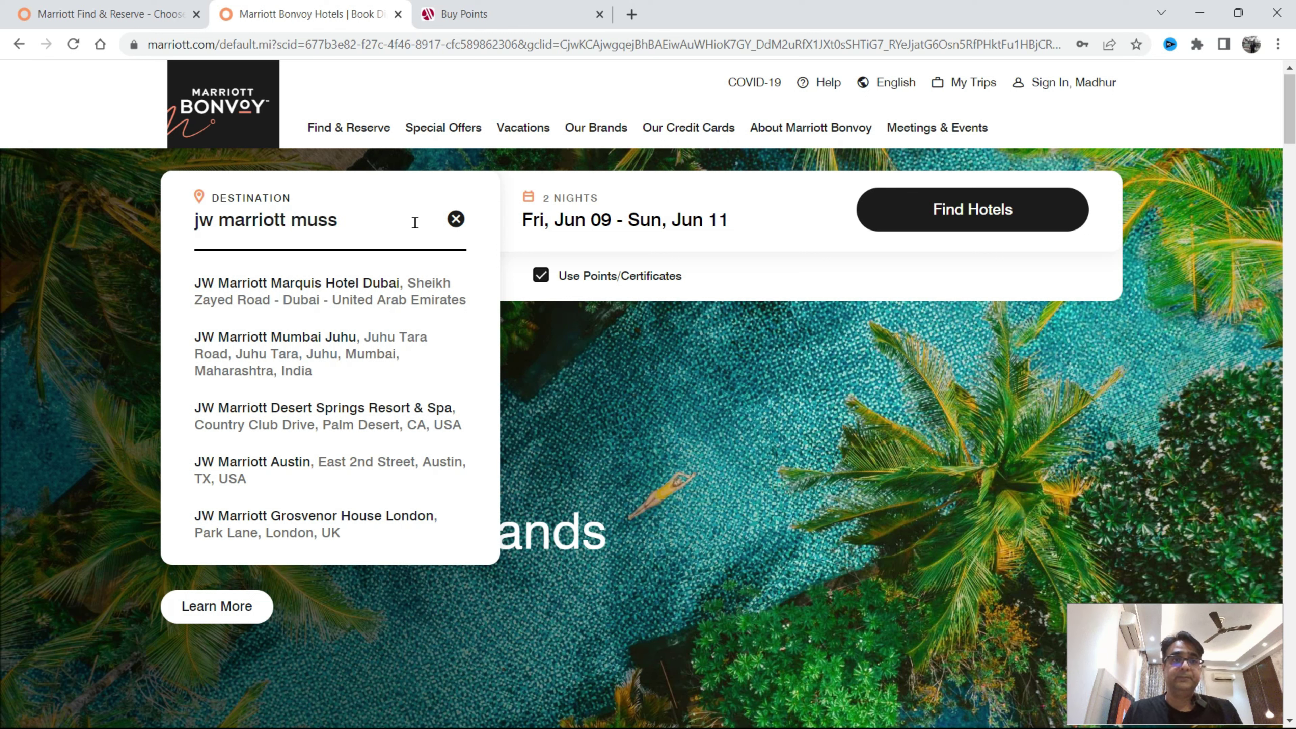
{"action": "key", "text": "Return"}
{"action": "left_click", "coordinate": [920, 217]}
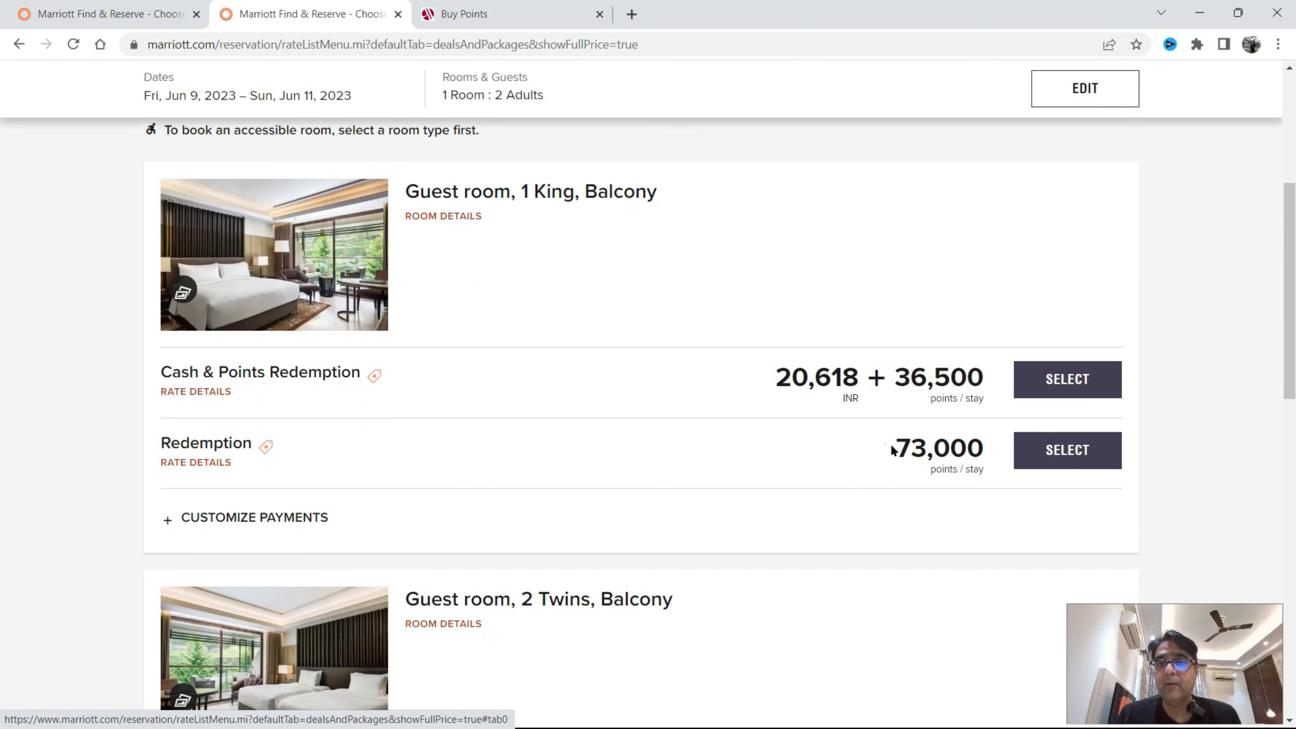
- Highlight the 73,000-point price, then view the Deals and Packages cash rates (71,183 INR total)
{"action": "left_click_drag", "start_coordinate": [891, 448], "coordinate": [985, 451]}
{"action": "scroll", "coordinate": [740, 409], "scroll_direction": "up", "scroll_amount": 5}
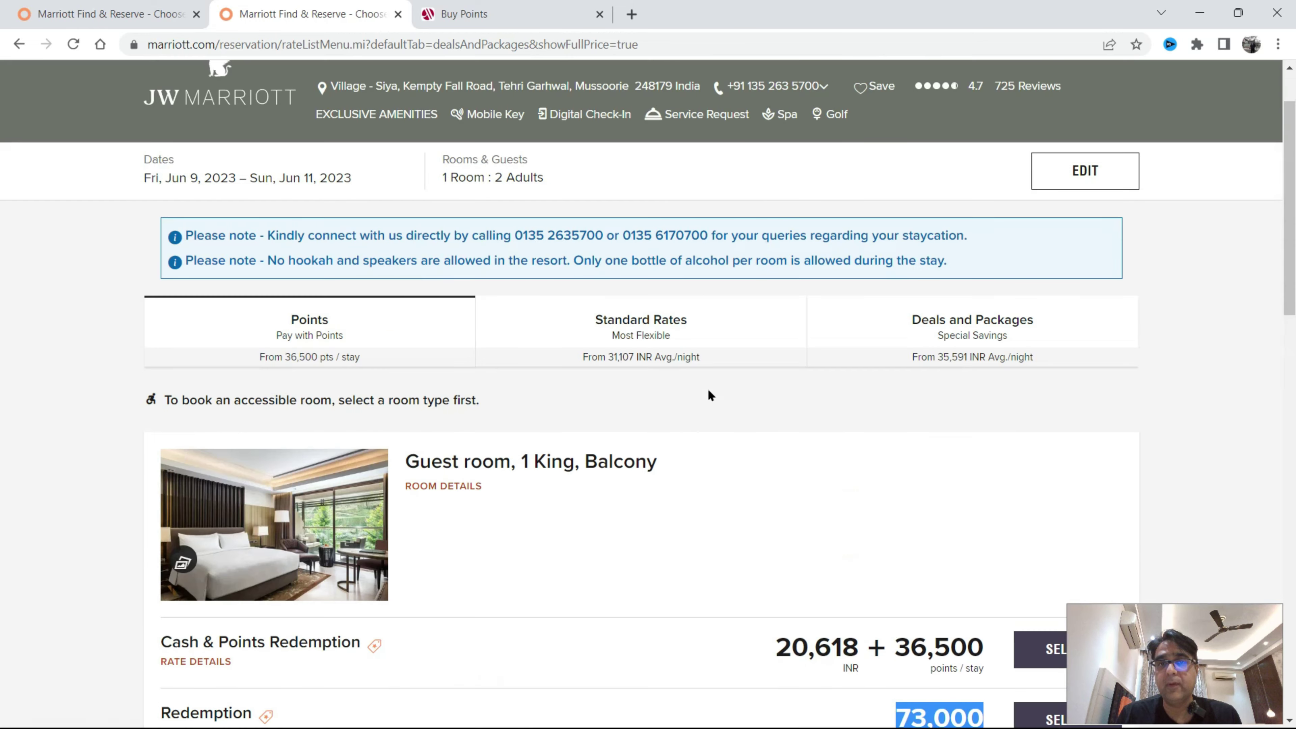
{"action": "scroll", "coordinate": [711, 395], "scroll_direction": "up", "scroll_amount": 2}
{"action": "left_click", "coordinate": [873, 420]}
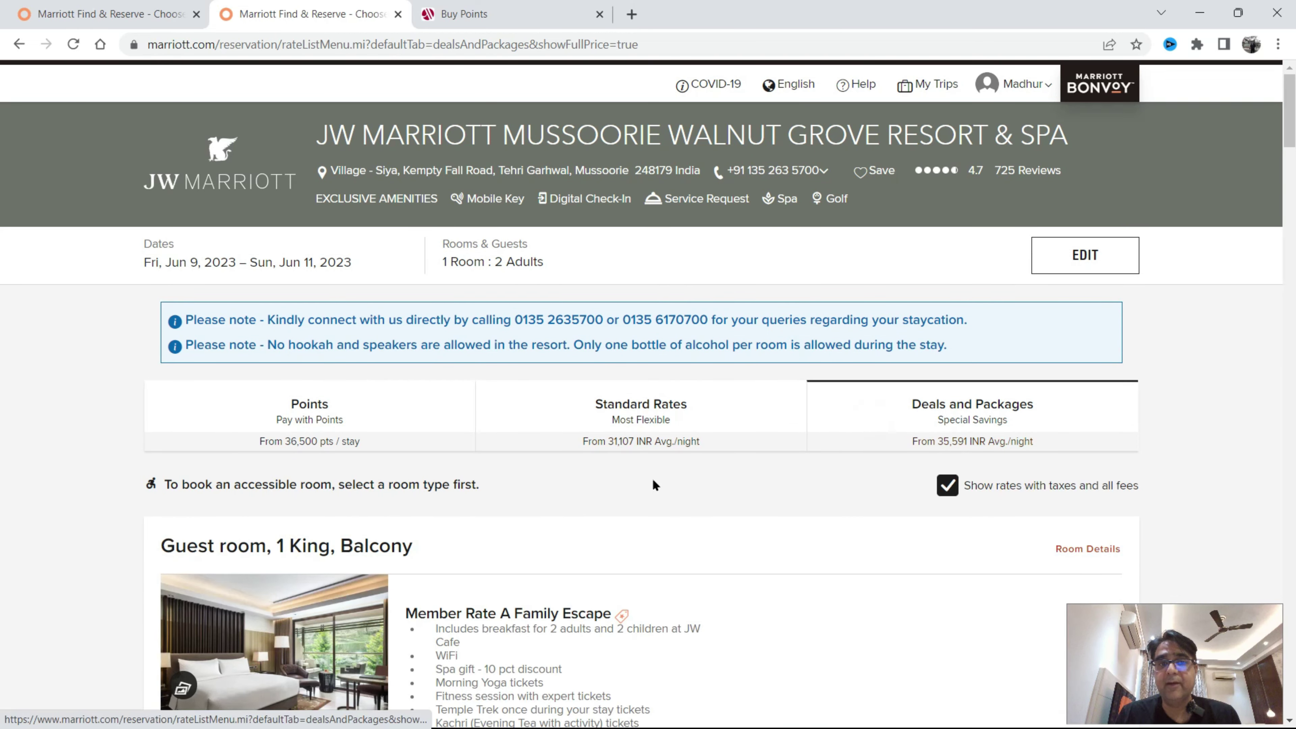
{"action": "scroll", "coordinate": [649, 485], "scroll_direction": "down", "scroll_amount": 5}
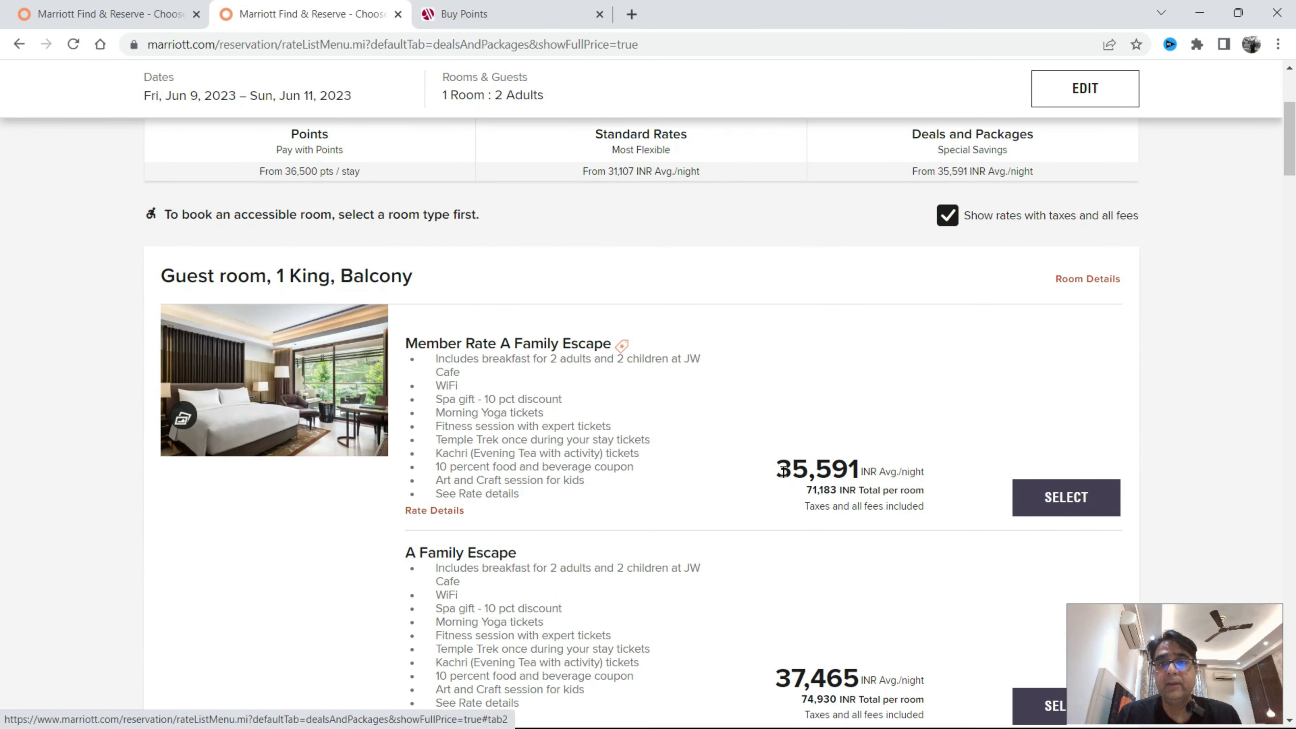
{"action": "key", "text": "alt+Tab"}
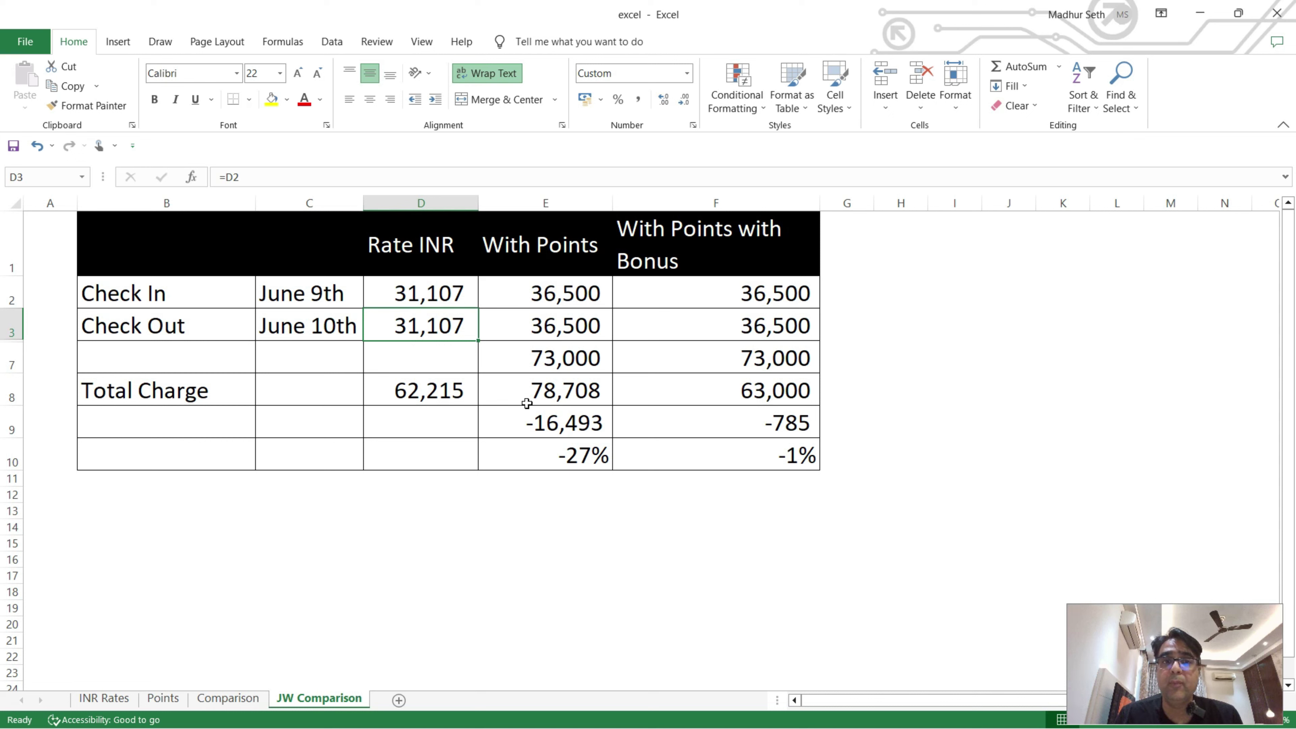
{"action": "left_click", "coordinate": [525, 388]}
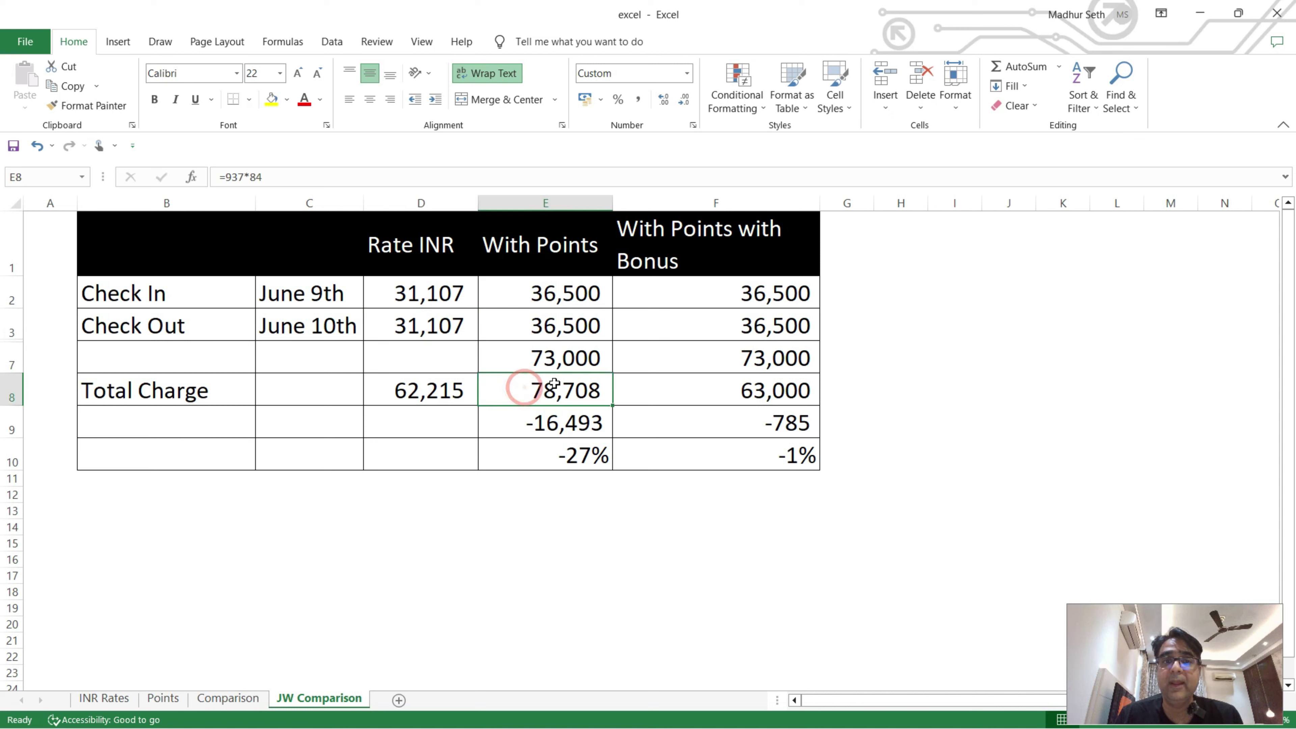